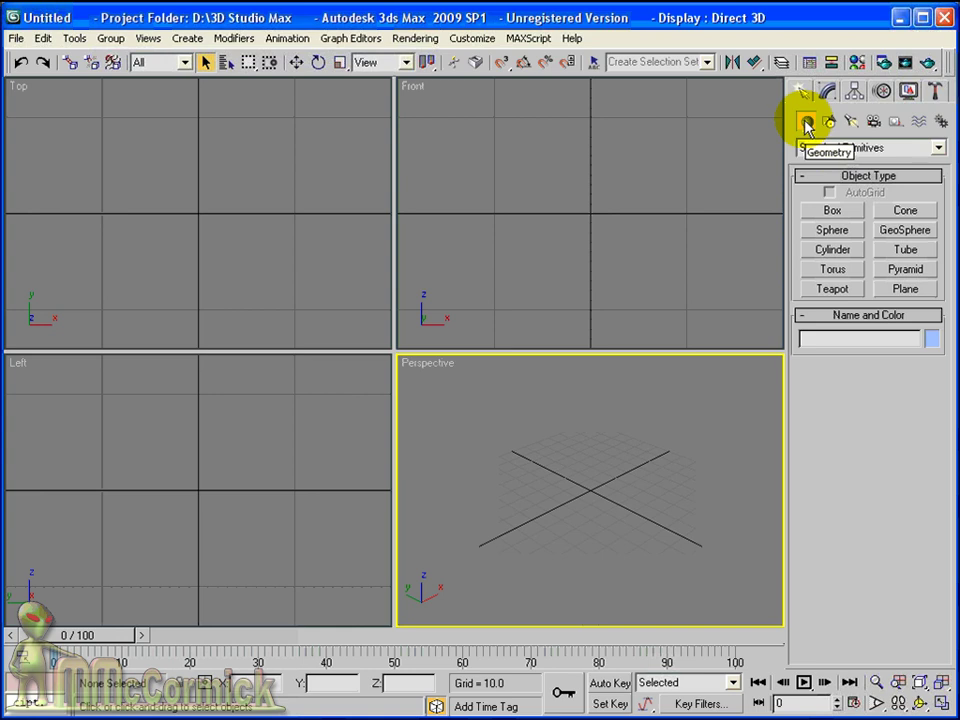
# Switch the Create panel's Geometry list from Standard Primitives to Particle Systems.
pyautogui.click(938, 150)
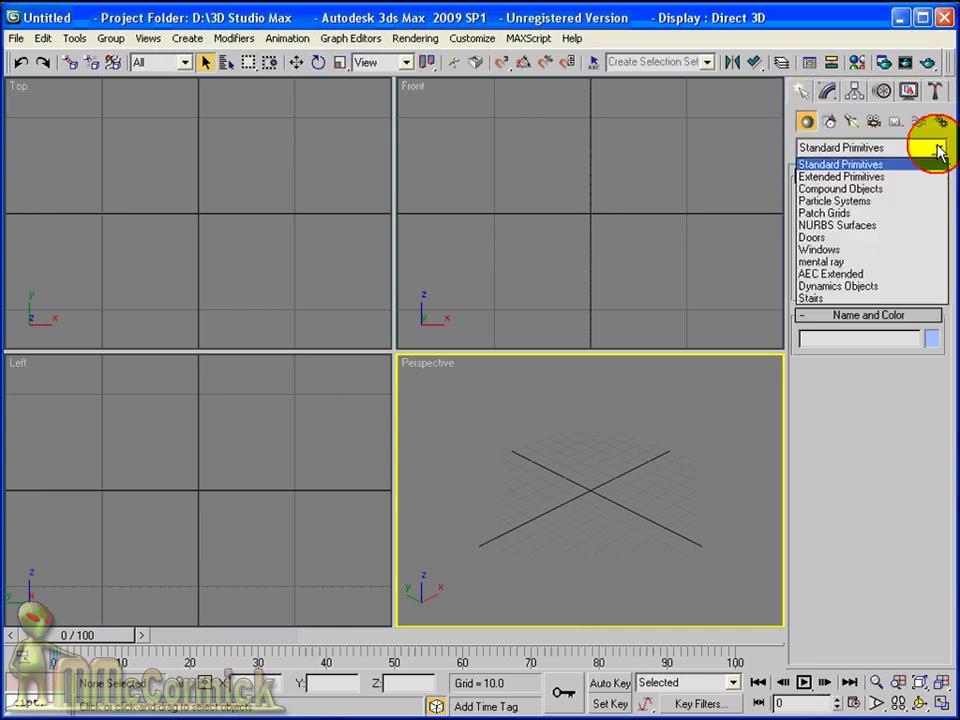
pyautogui.click(885, 202)
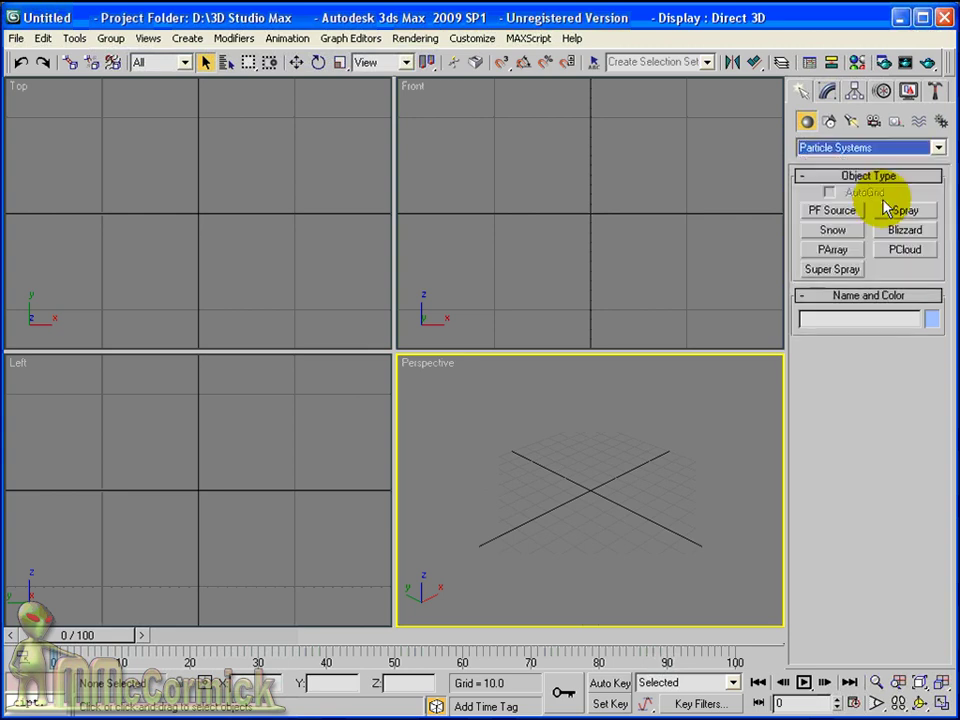
# Draw a Super Spray emitter at the grid centre and maximize the orbited Perspective viewport.
pyautogui.click(855, 271)
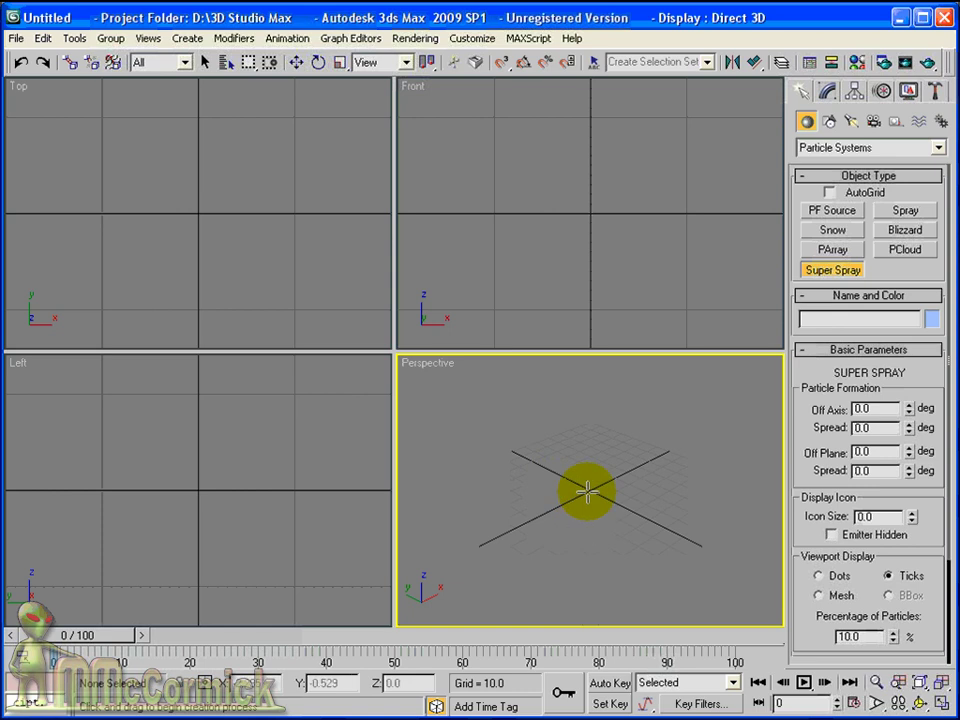
pyautogui.moveTo(587, 490); pyautogui.dragTo(587, 476)
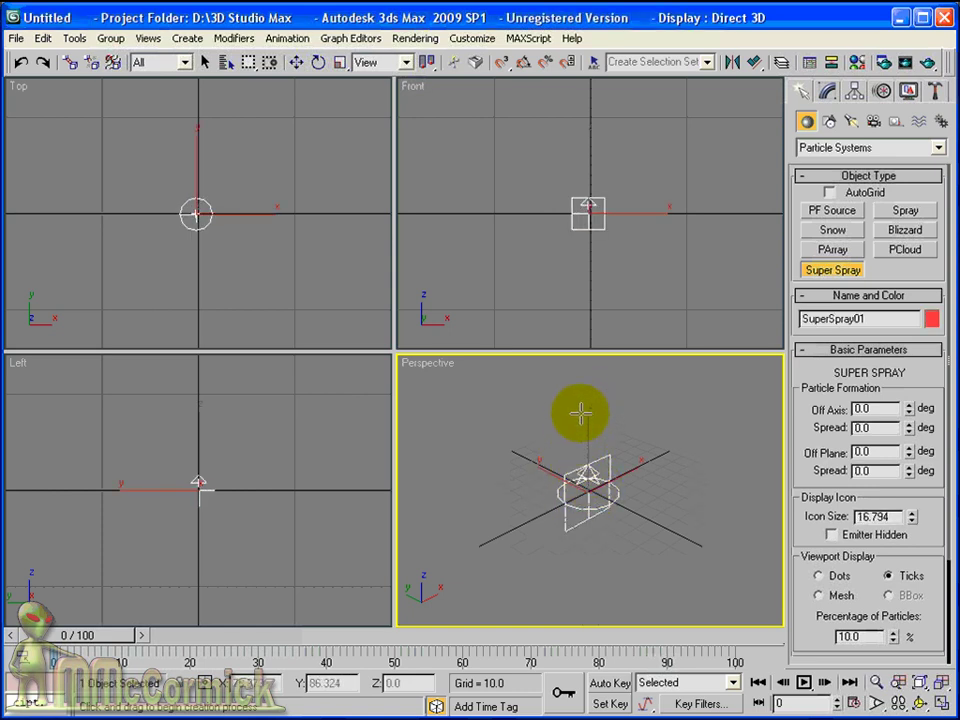
pyautogui.keyDown('alt'); pyautogui.moveTo(600, 467); pyautogui.dragTo(607, 437, button='middle'); pyautogui.keyUp('alt')
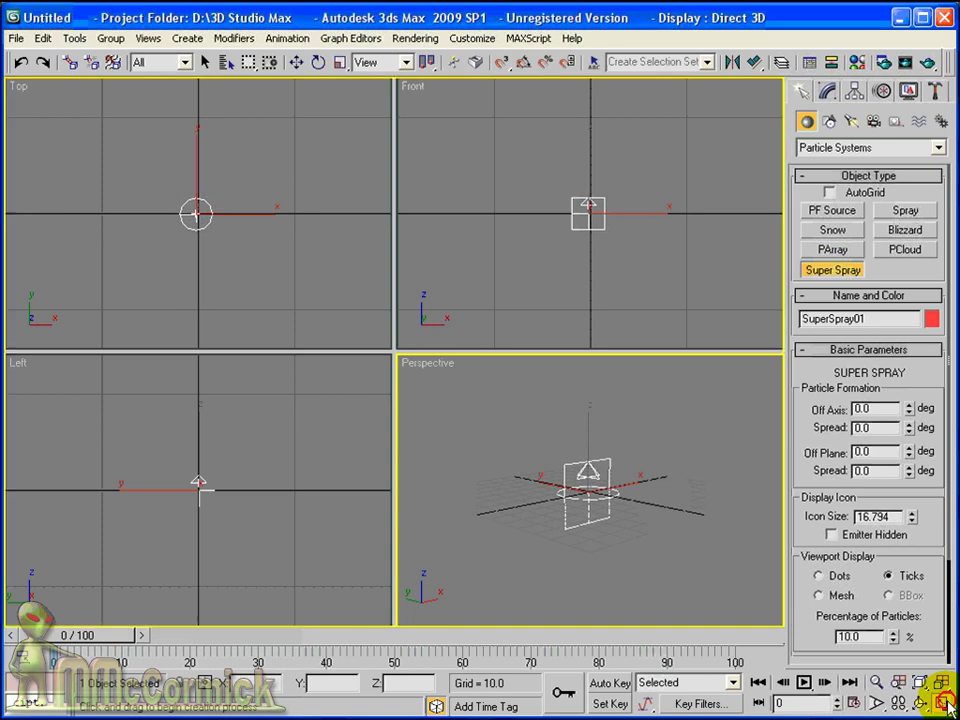
pyautogui.click(941, 702)
pyautogui.keyDown('alt'); pyautogui.moveTo(341, 276); pyautogui.dragTo(349, 358, button='middle'); pyautogui.keyUp('alt')
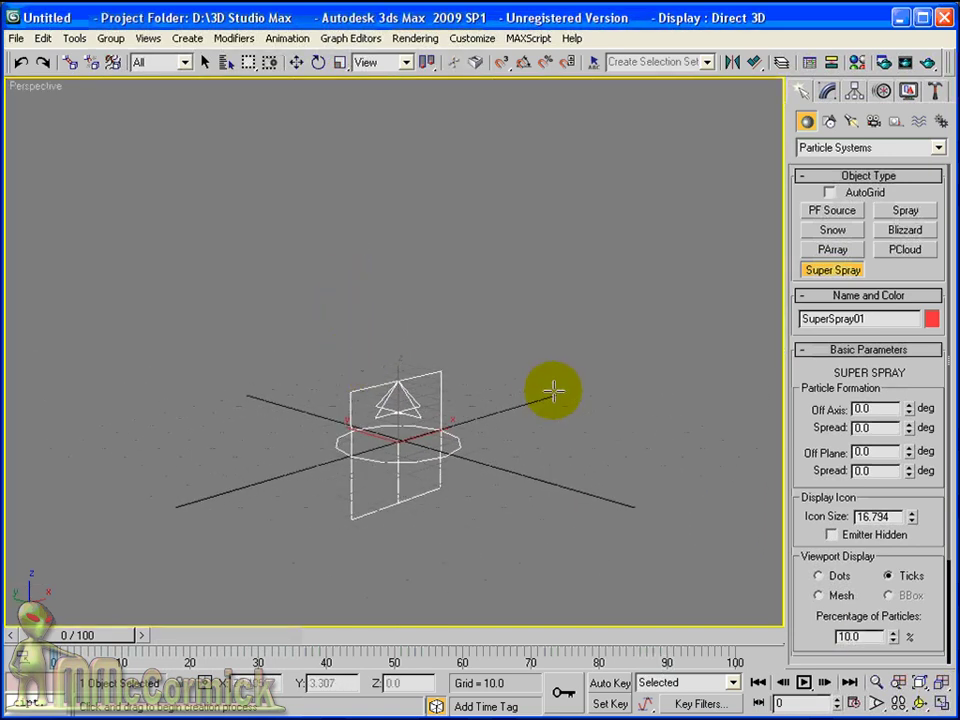
pyautogui.click(803, 685)
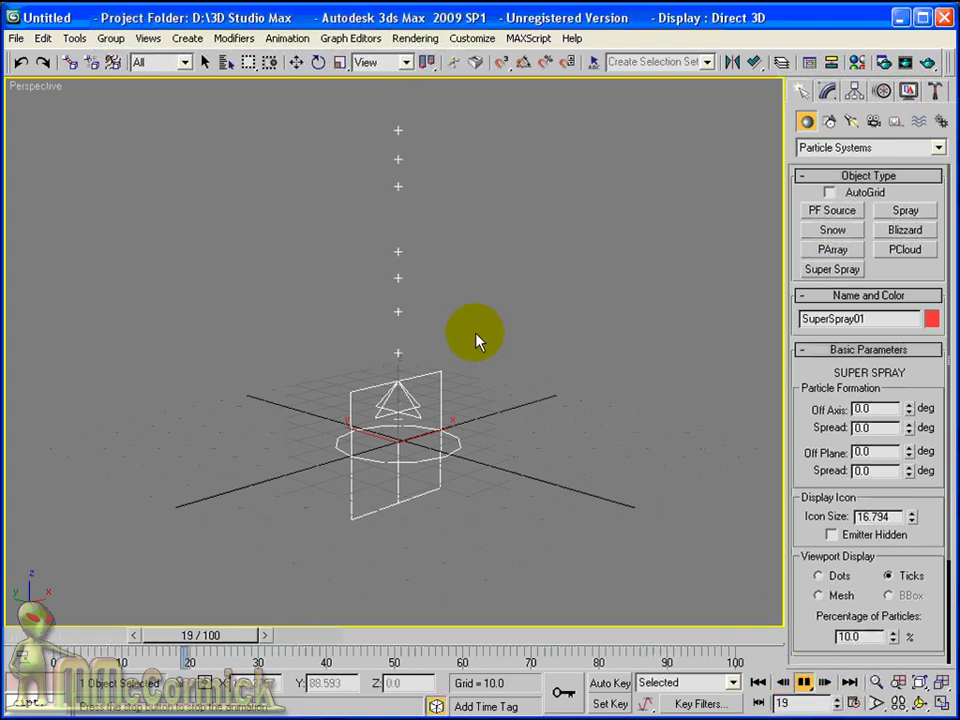
pyautogui.moveTo(428, 230); pyautogui.dragTo(431, 410, button='middle')
pyautogui.scroll(-3, 431, 250)
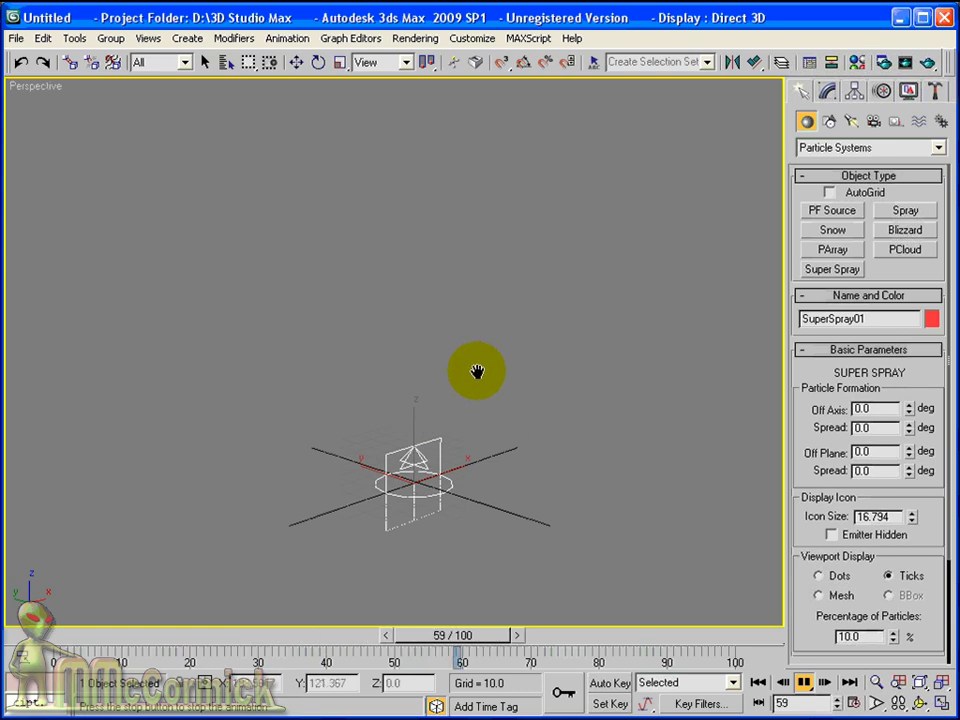
pyautogui.click(803, 682)
pyautogui.moveTo(328, 645); pyautogui.dragTo(103, 638)
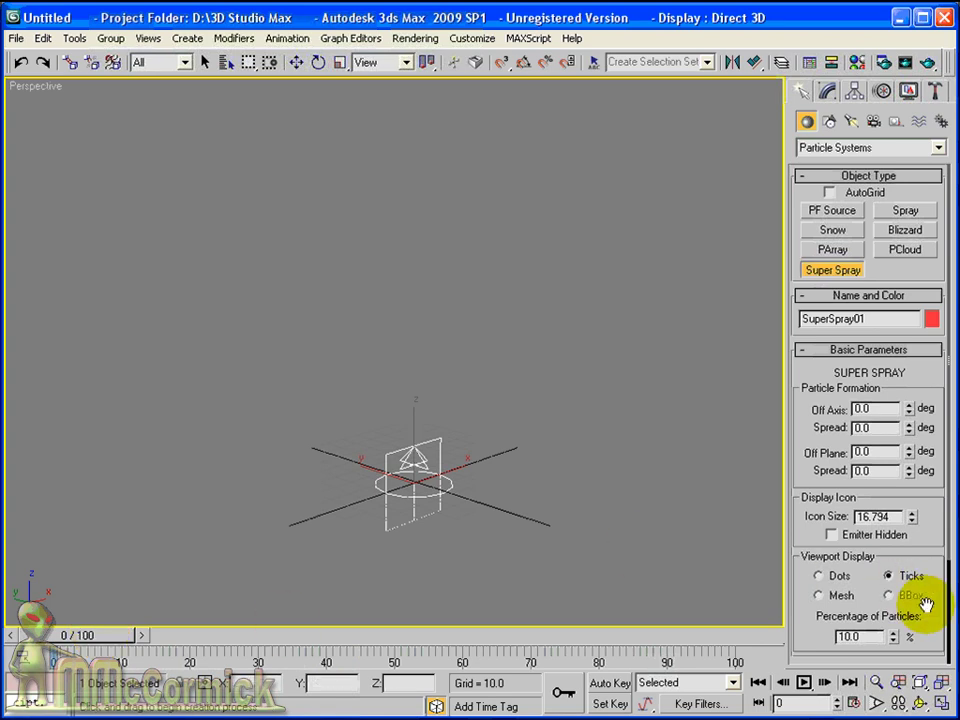
# Load the Bubbles preset onto SuperSpray01 from the Modify panel's saved presets.
pyautogui.click(828, 93)
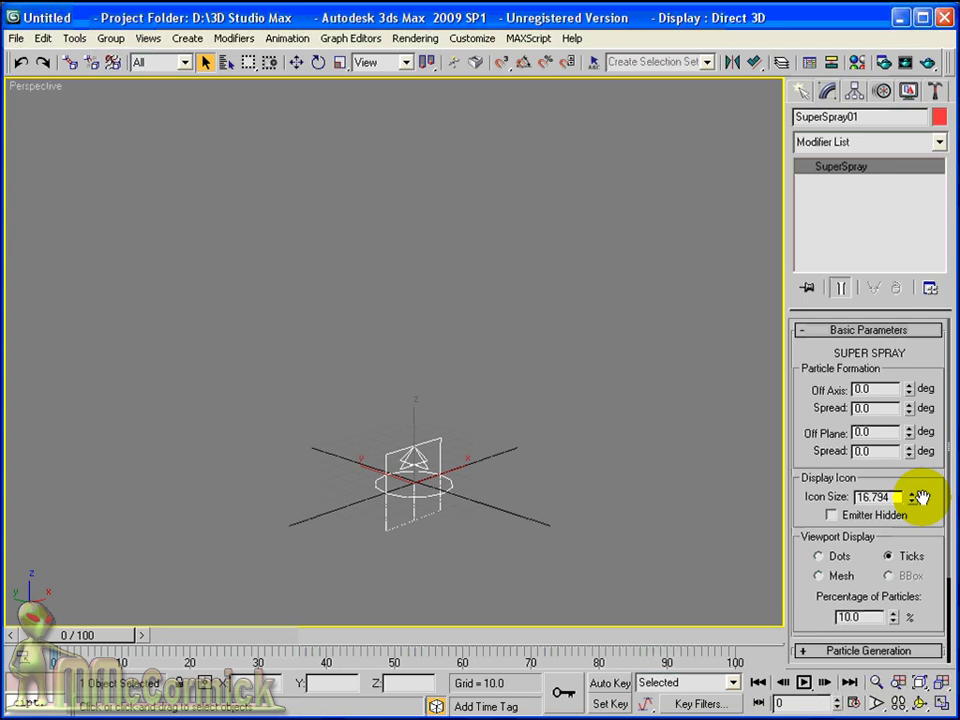
pyautogui.moveTo(932, 487); pyautogui.dragTo(904, 315)
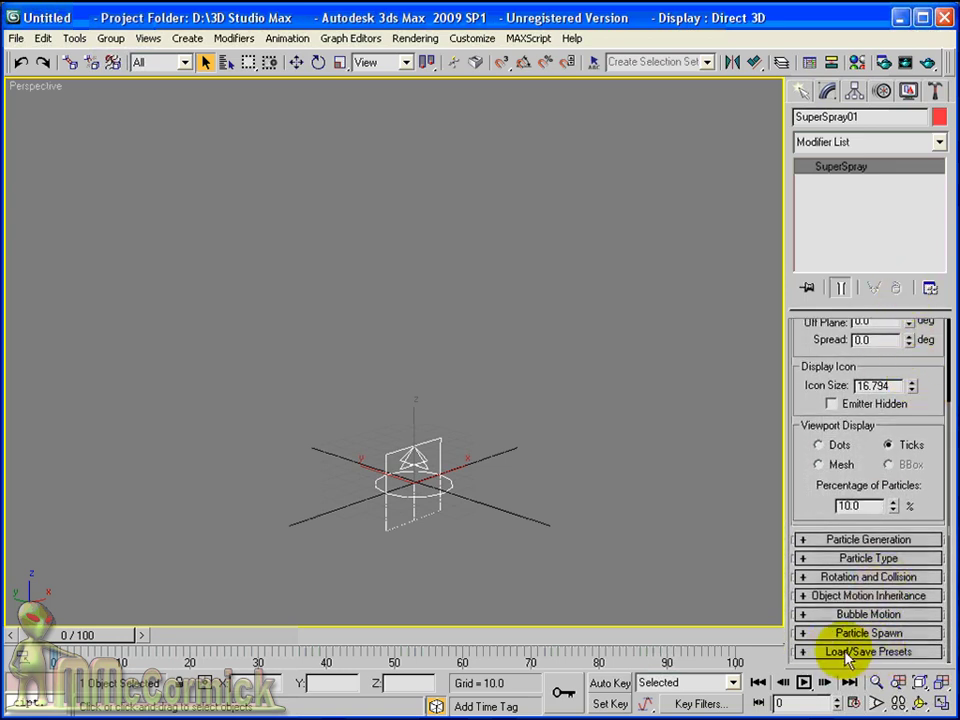
pyautogui.click(895, 652)
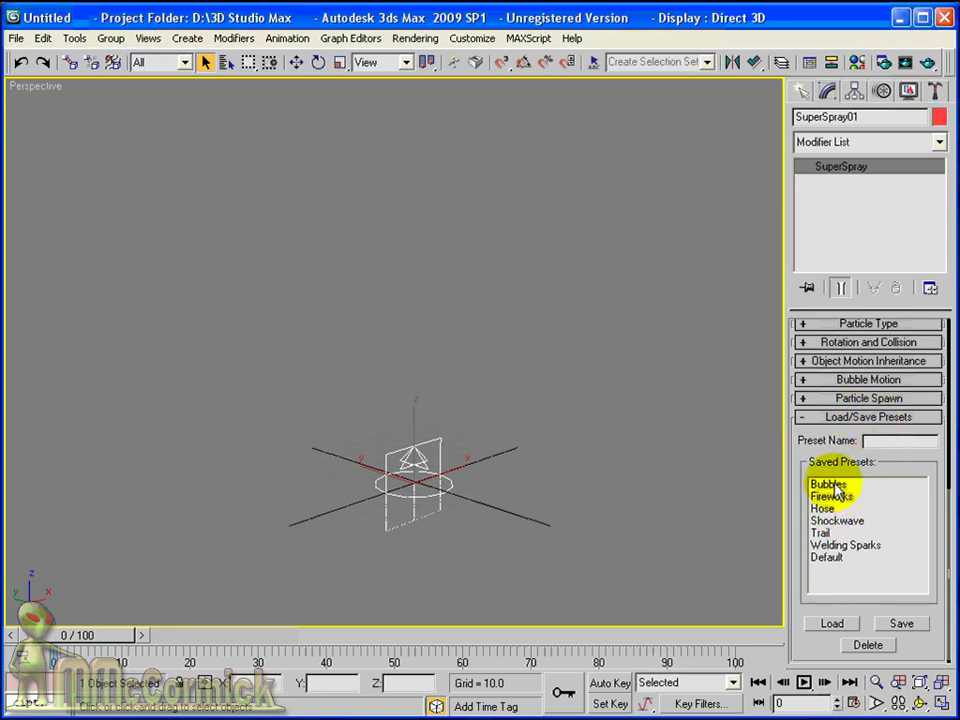
pyautogui.click(840, 624)
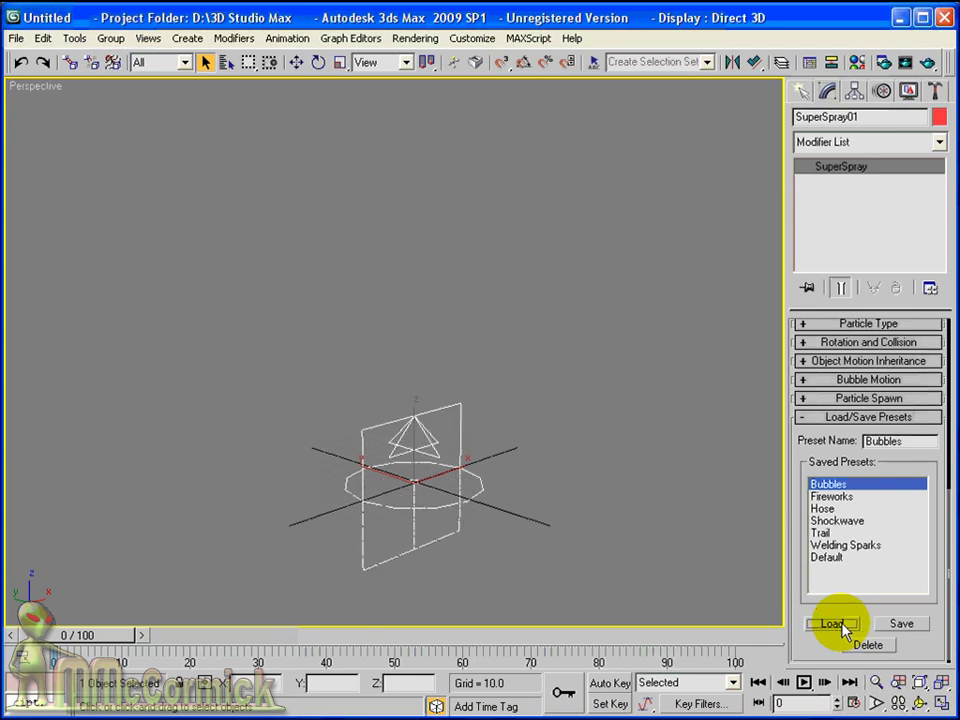
# Frame the emitter and advance the time slider to frame 80.
pyautogui.scroll(-2, 419, 280)
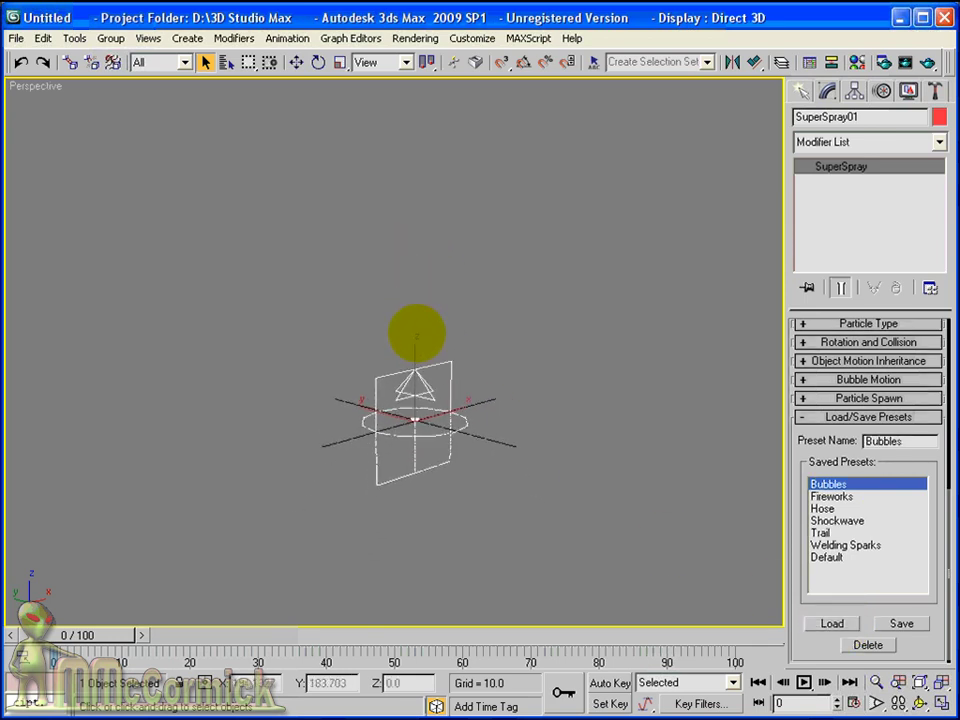
pyautogui.moveTo(418, 332); pyautogui.dragTo(405, 381, button='middle')
pyautogui.moveTo(88, 641); pyautogui.dragTo(580, 636)
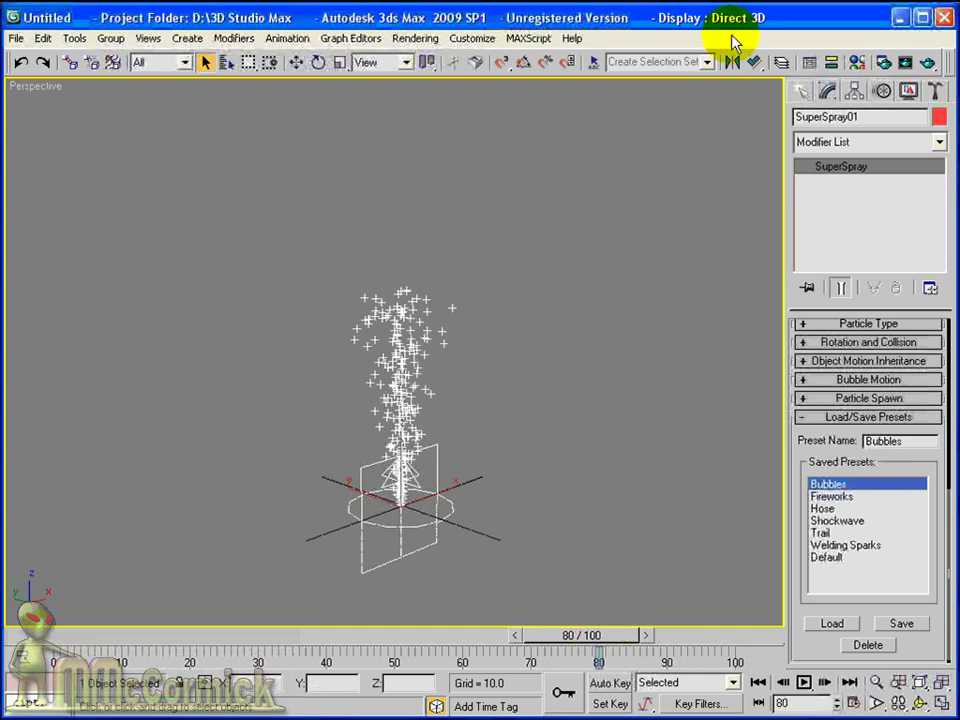
# Render the Bubbles frame, then load the Hose preset and play to frame 65.
pyautogui.click(928, 64)
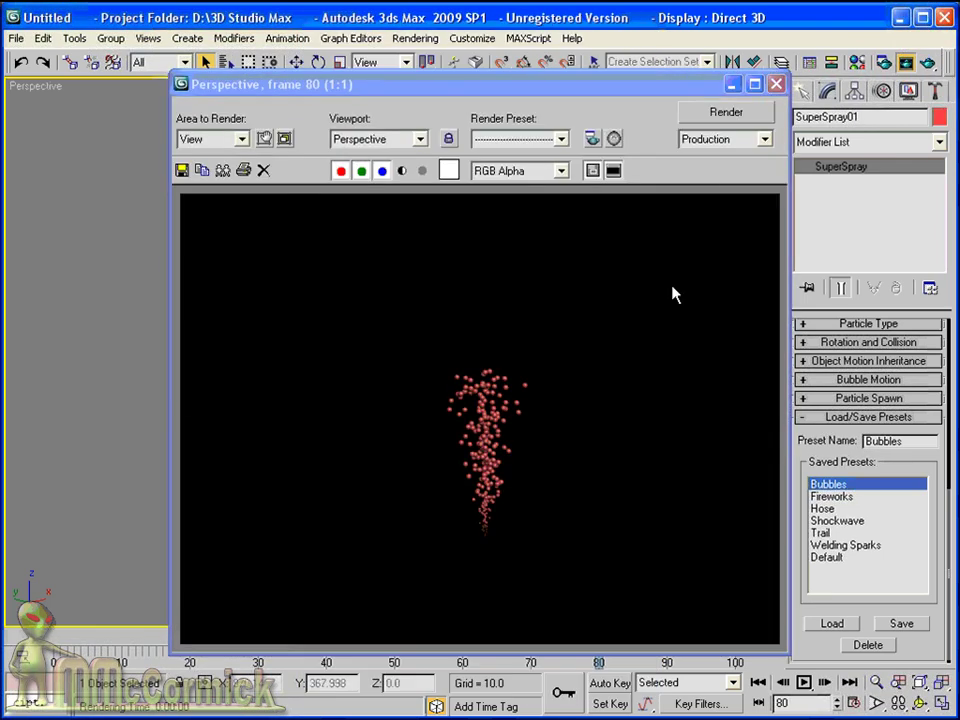
pyautogui.click(776, 84)
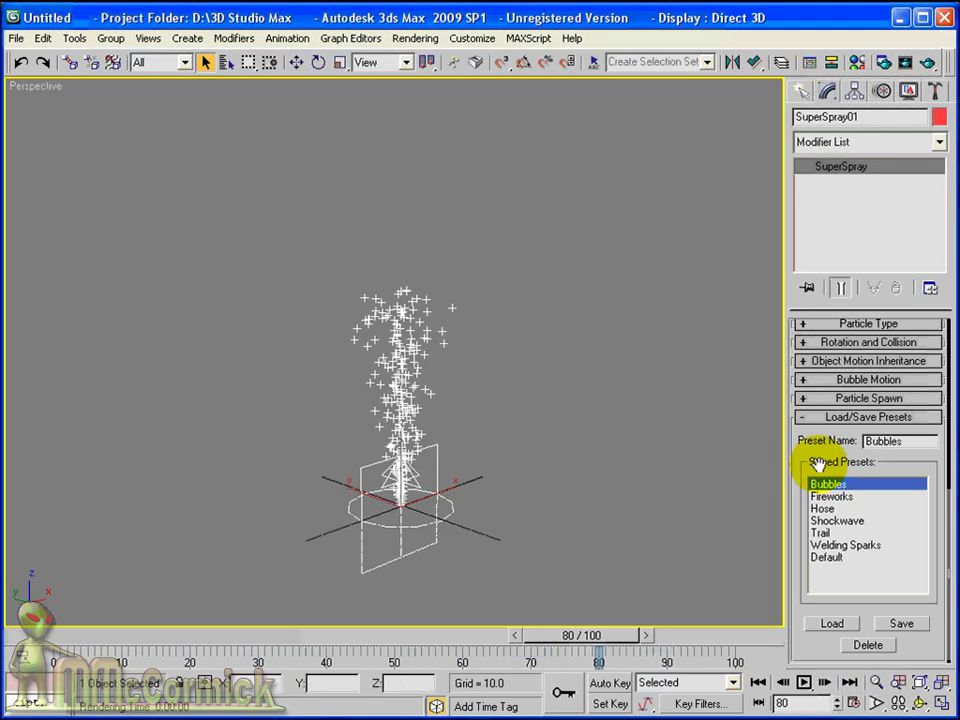
pyautogui.click(825, 509)
pyautogui.click(831, 624)
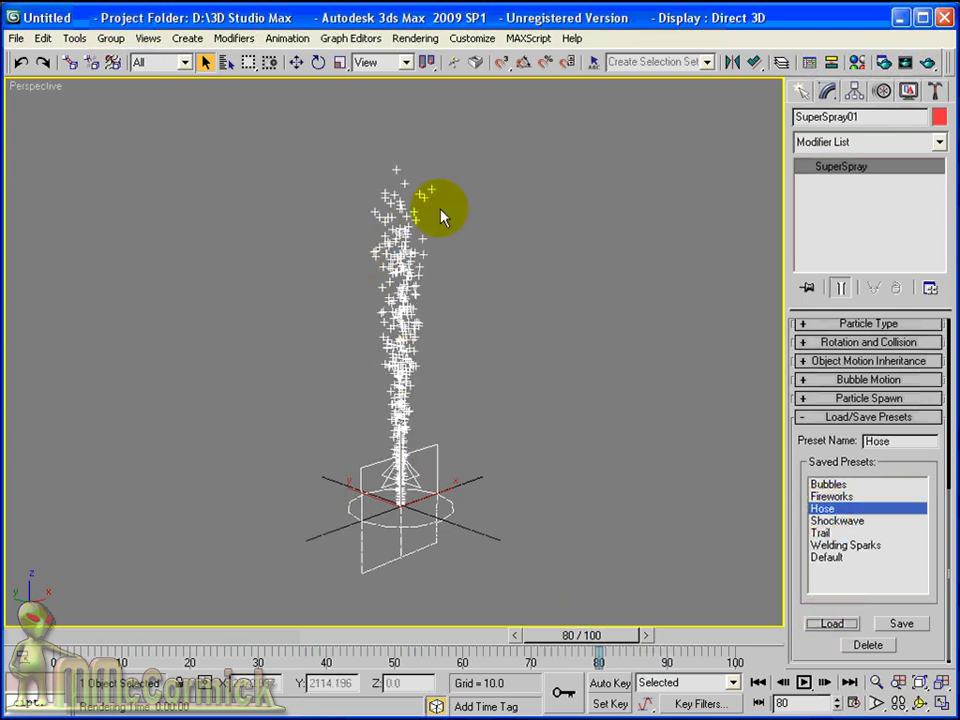
pyautogui.click(803, 683)
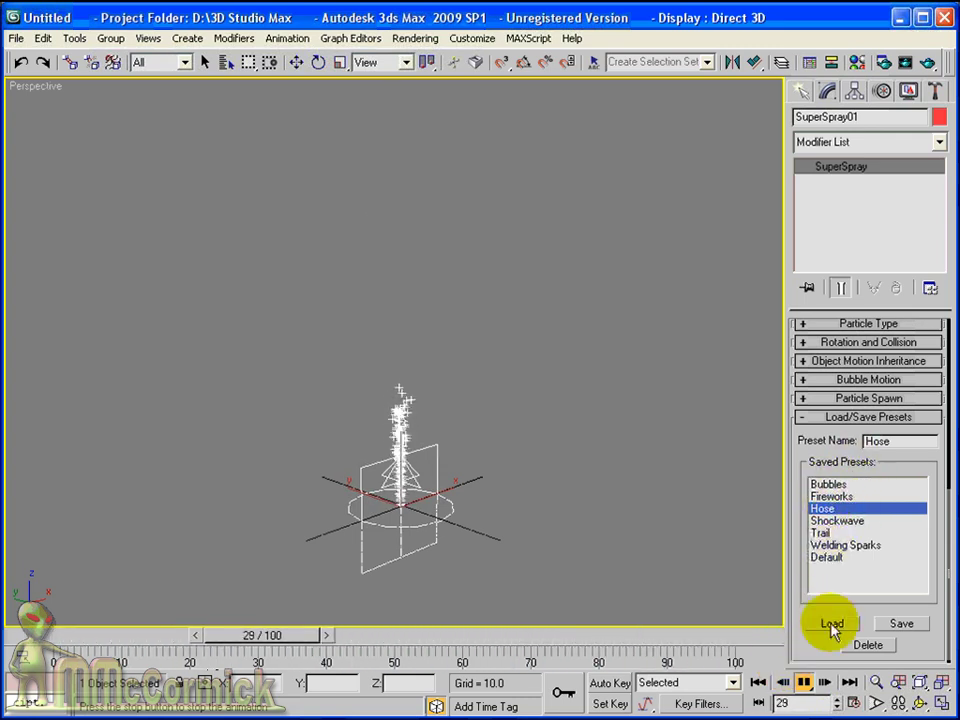
pyautogui.click(803, 682)
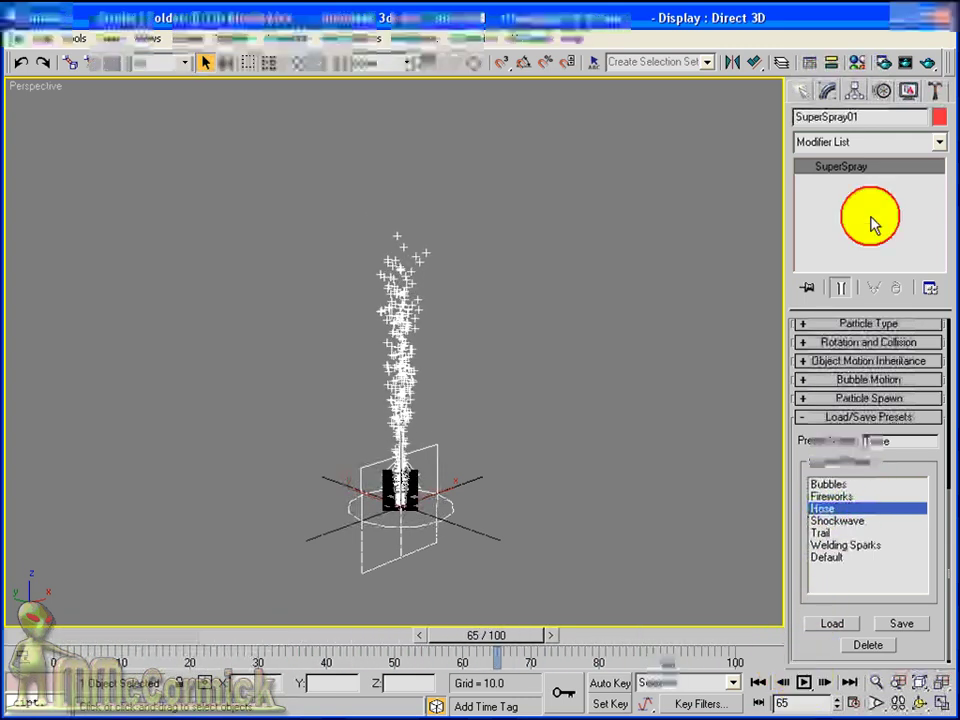
# Render frame 65 and zoom the rendered frame to 2:1 to inspect the tiny particles.
pyautogui.click(905, 62)
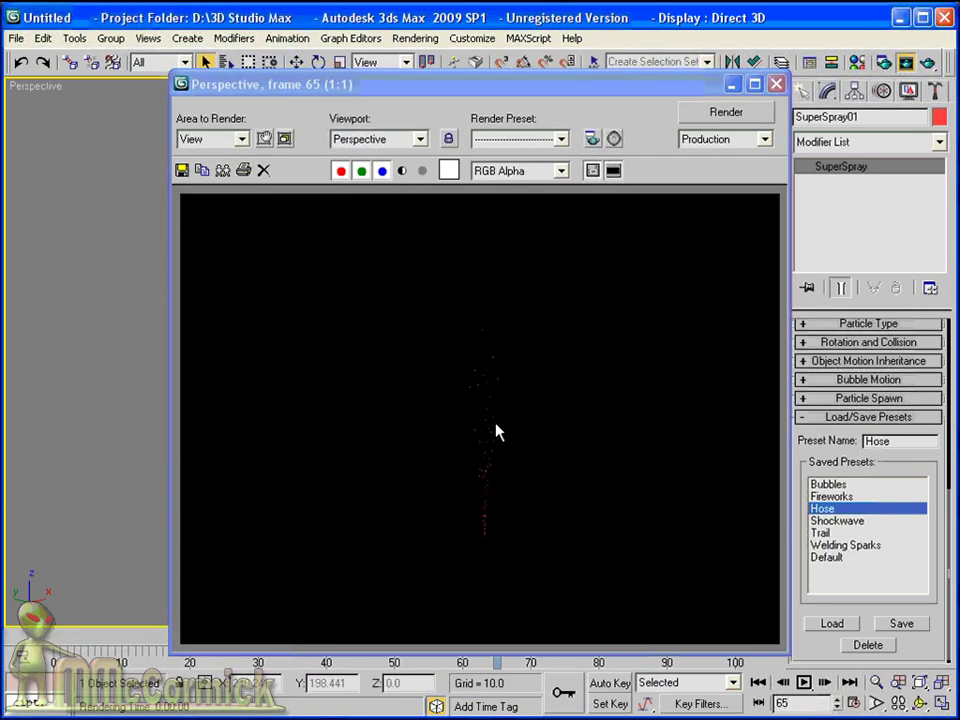
pyautogui.keyDown('ctrl'); pyautogui.click(496, 426); pyautogui.keyUp('ctrl')
pyautogui.keyDown('ctrl'); pyautogui.rightClick(469, 413); pyautogui.keyUp('ctrl')
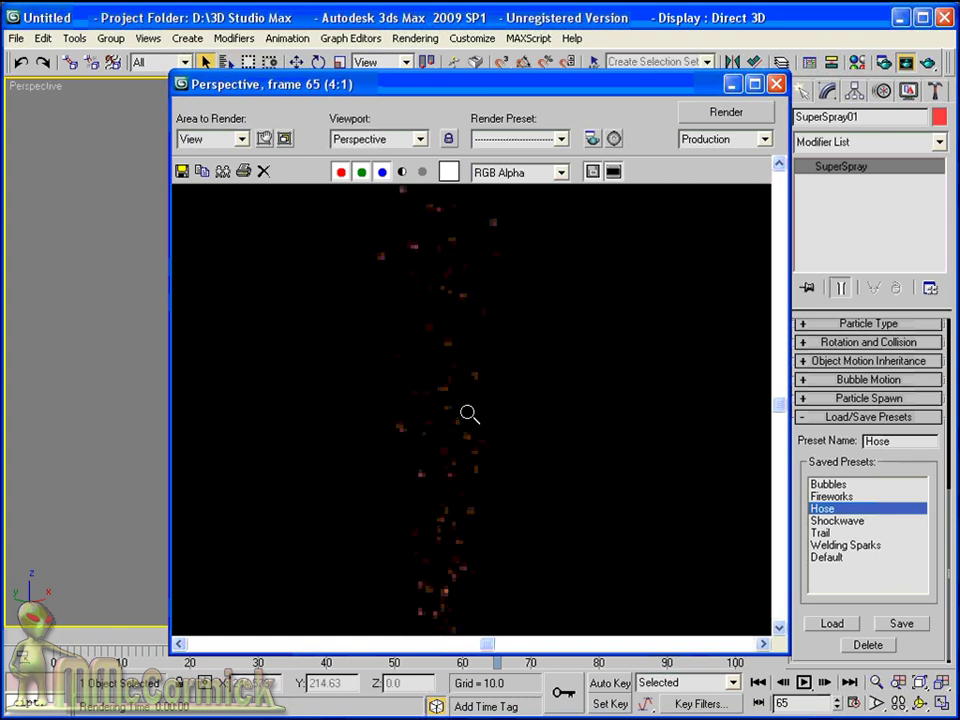
pyautogui.keyDown('ctrl'); pyautogui.rightClick(469, 413); pyautogui.keyUp('ctrl')
pyautogui.keyDown('ctrl'); pyautogui.rightClick(469, 413); pyautogui.keyUp('ctrl')
pyautogui.keyDown('ctrl'); pyautogui.click(490, 414); pyautogui.keyUp('ctrl')
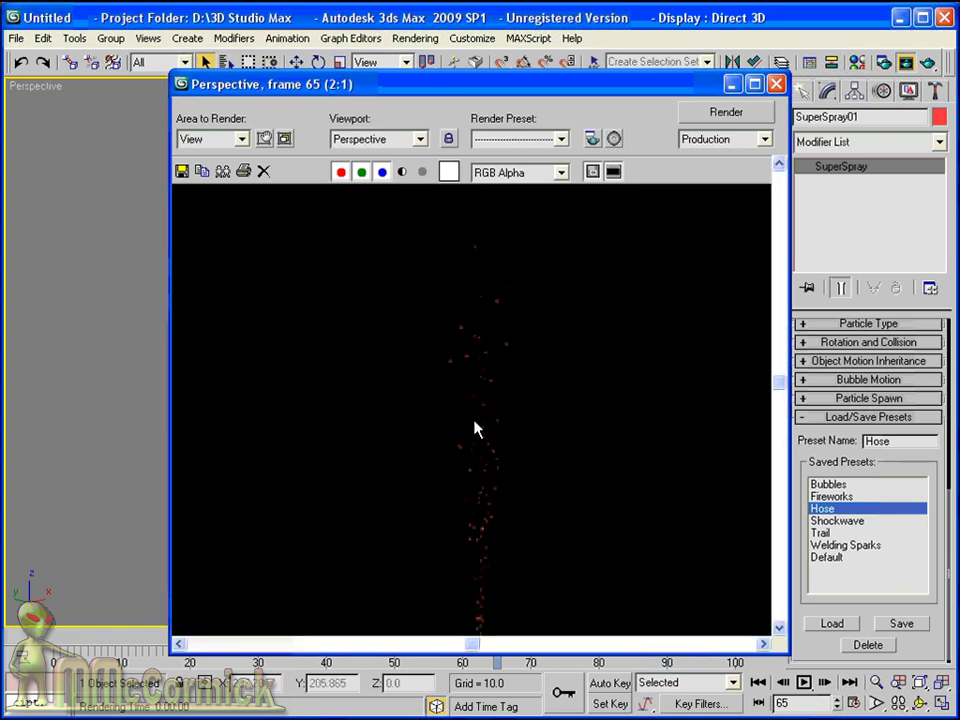
pyautogui.click(776, 84)
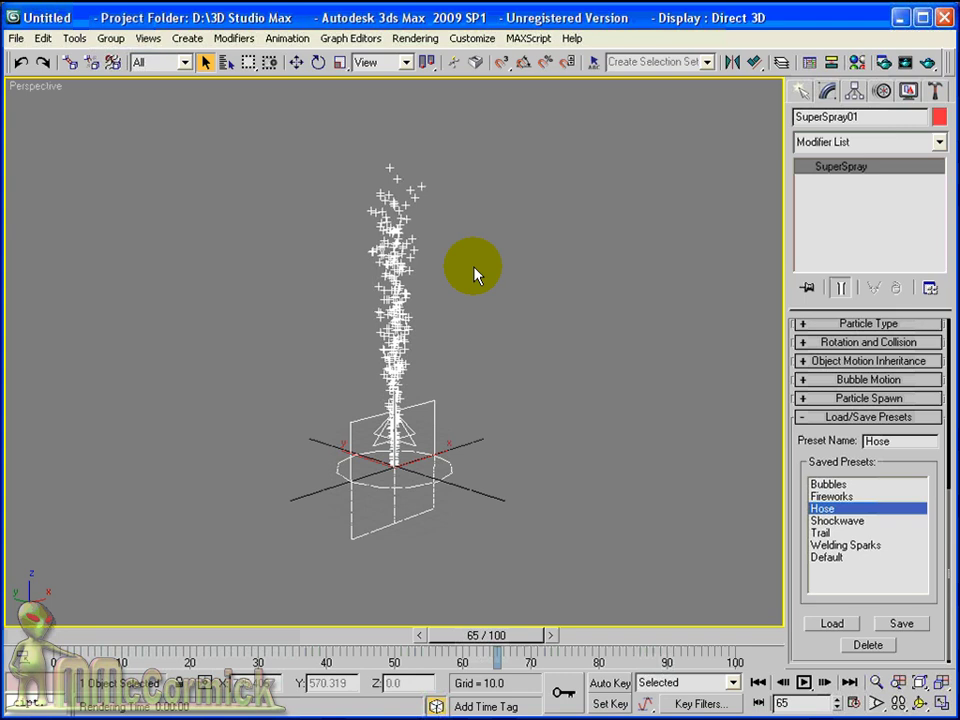
# Load the Default preset onto SuperSpray01 and drag the time slider back.
pyautogui.click(828, 557)
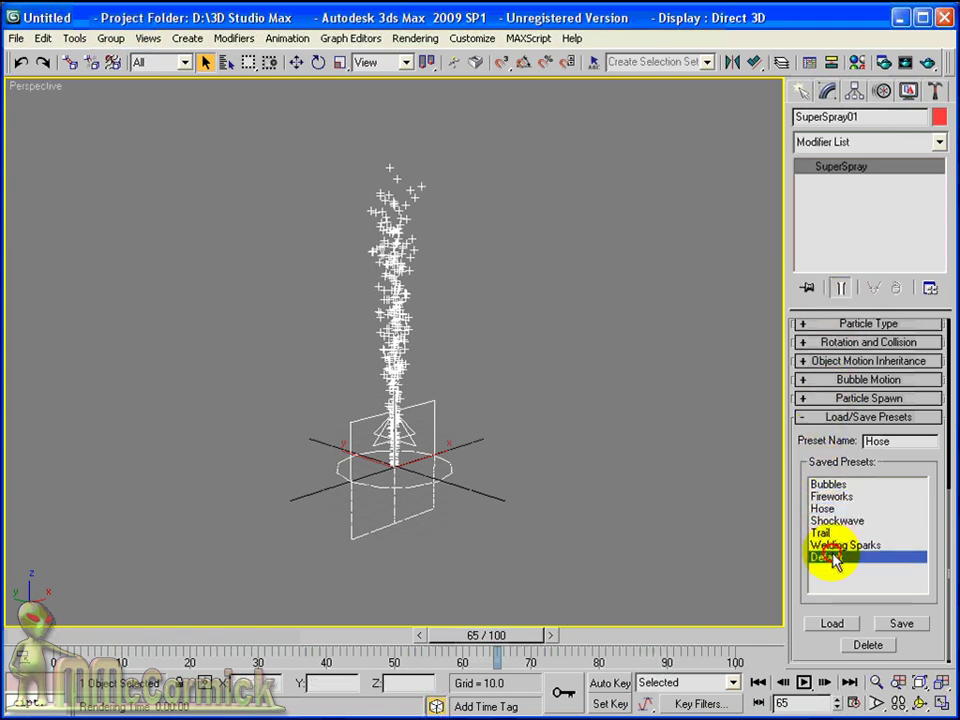
pyautogui.click(830, 624)
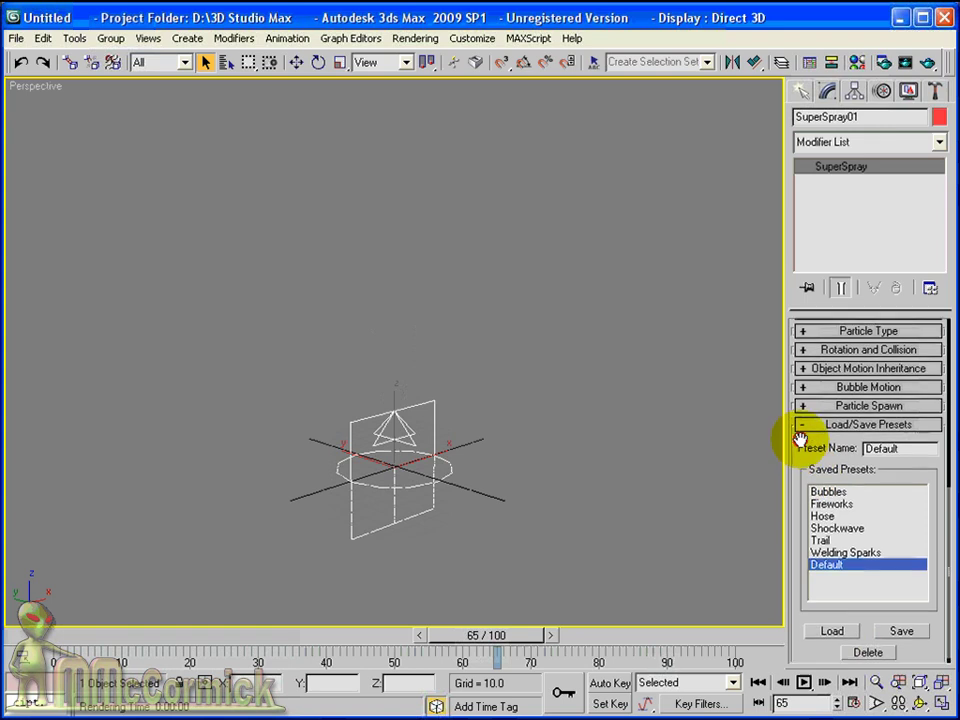
pyautogui.moveTo(800, 440); pyautogui.dragTo(801, 553)
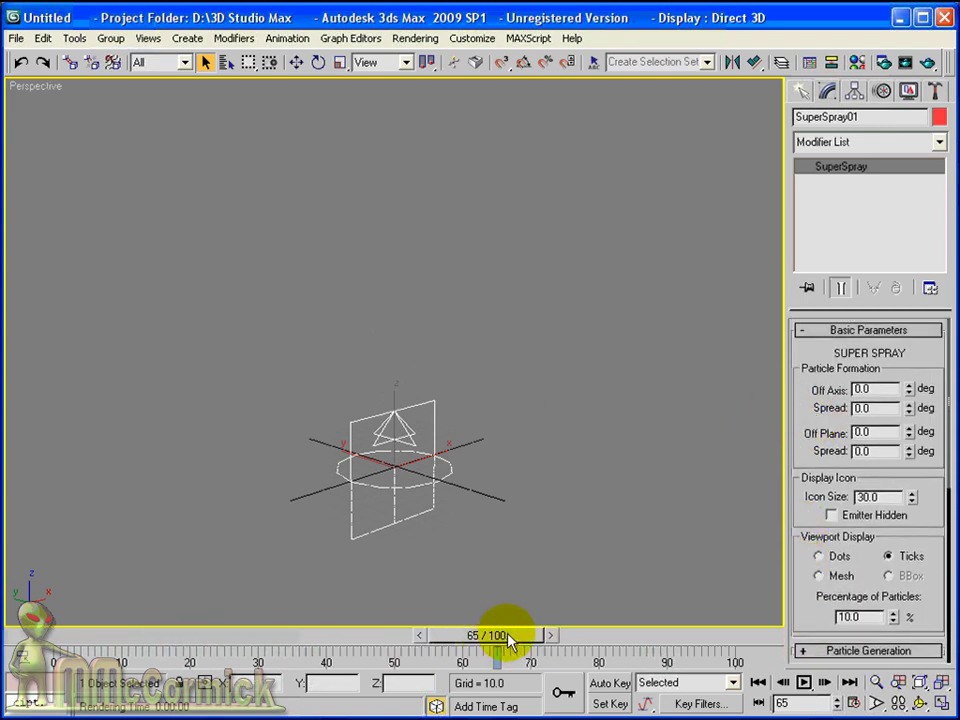
pyautogui.moveTo(508, 637); pyautogui.dragTo(290, 633)
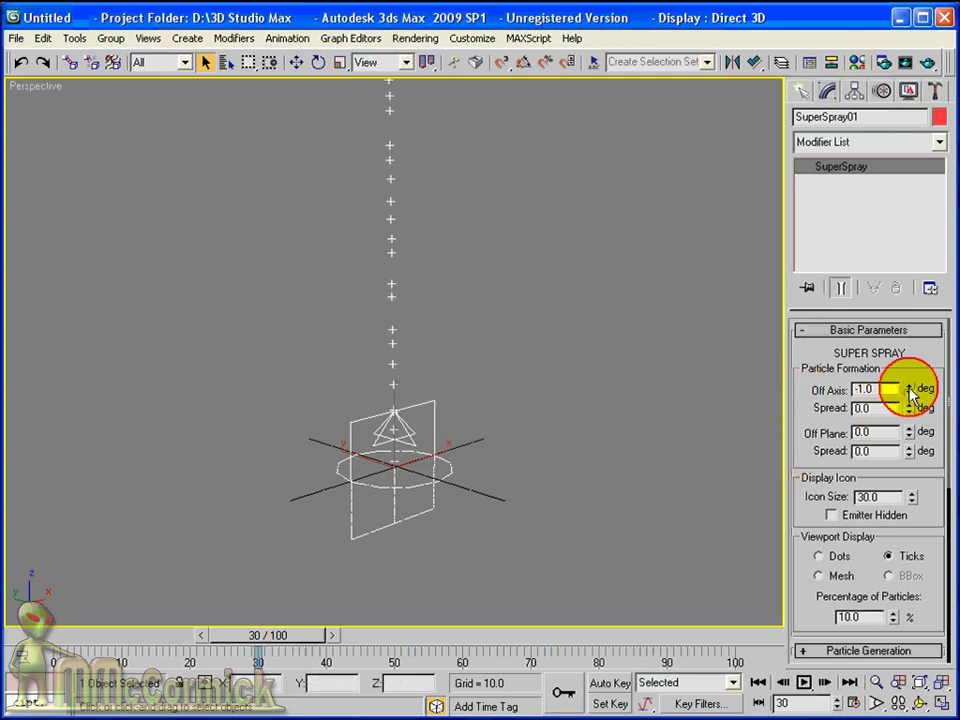
# Tilt the stream 17° off axis, then reset the Off Plane angle to 0.
pyautogui.moveTo(910, 393)
pyautogui.mouseDown()
pyautogui.moveTo(909, 368)
pyautogui.moveTo(909, 411)
pyautogui.moveTo(906, 360)
pyautogui.moveTo(908, 391)
pyautogui.moveTo(907, 377)
pyautogui.mouseUp()
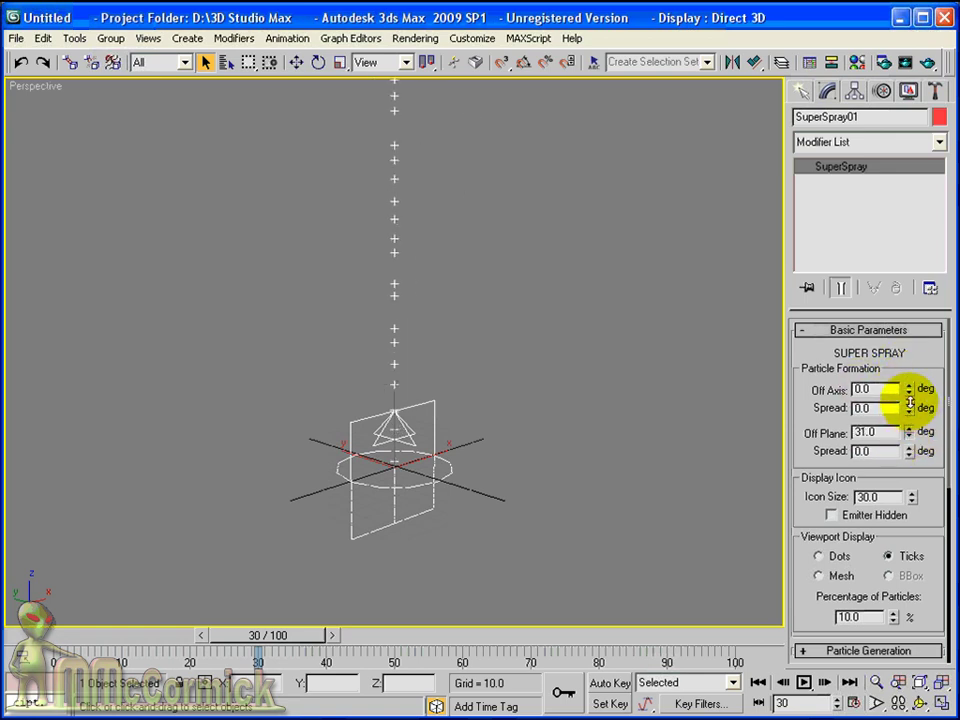
pyautogui.keyDown('alt'); pyautogui.moveTo(388, 360); pyautogui.dragTo(429, 354, button='middle'); pyautogui.keyUp('alt')
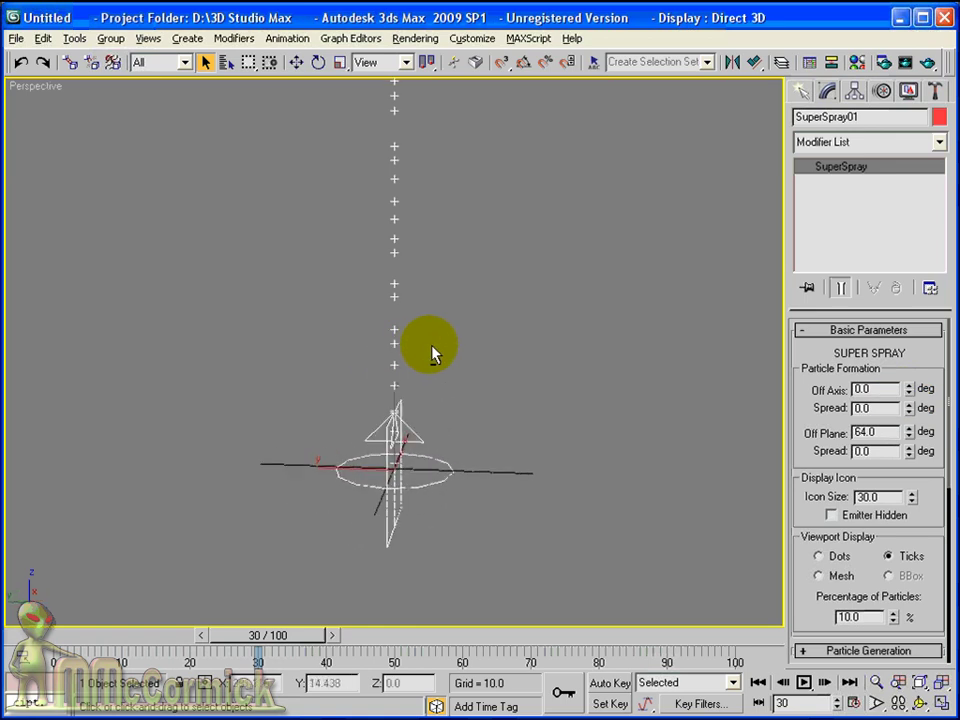
pyautogui.moveTo(909, 397); pyautogui.dragTo(907, 375)
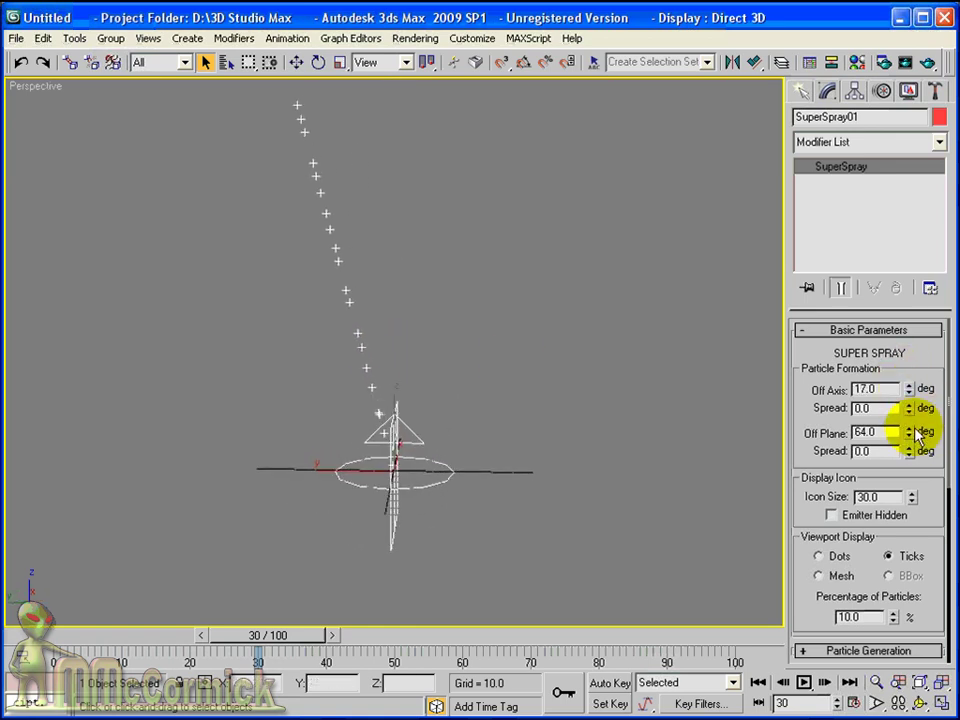
pyautogui.moveTo(916, 432); pyautogui.dragTo(862, 418)
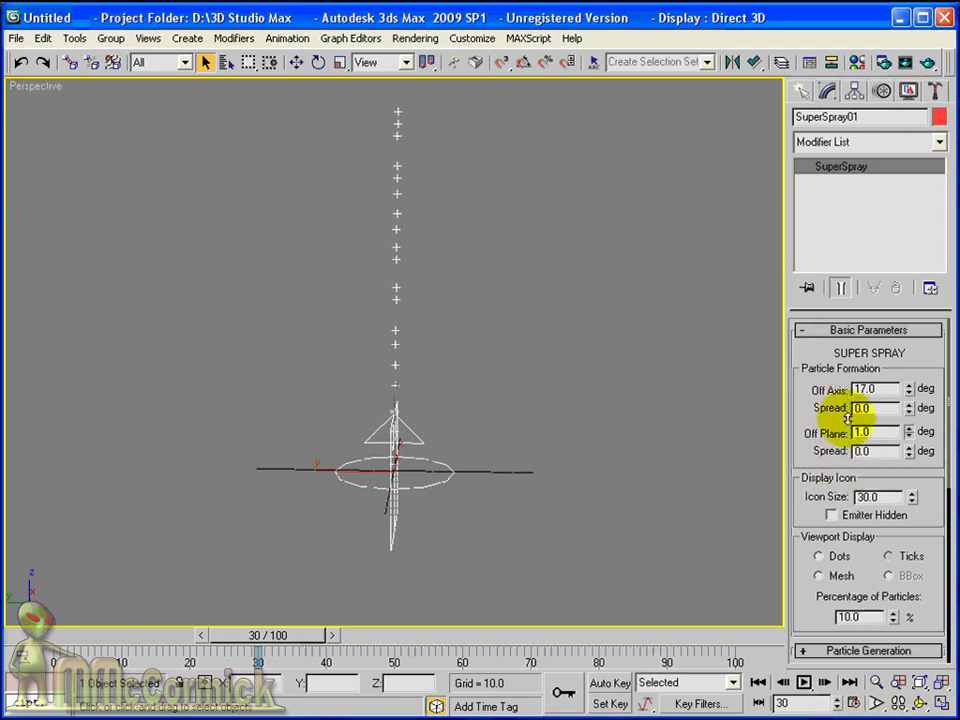
pyautogui.rightClick(909, 432)
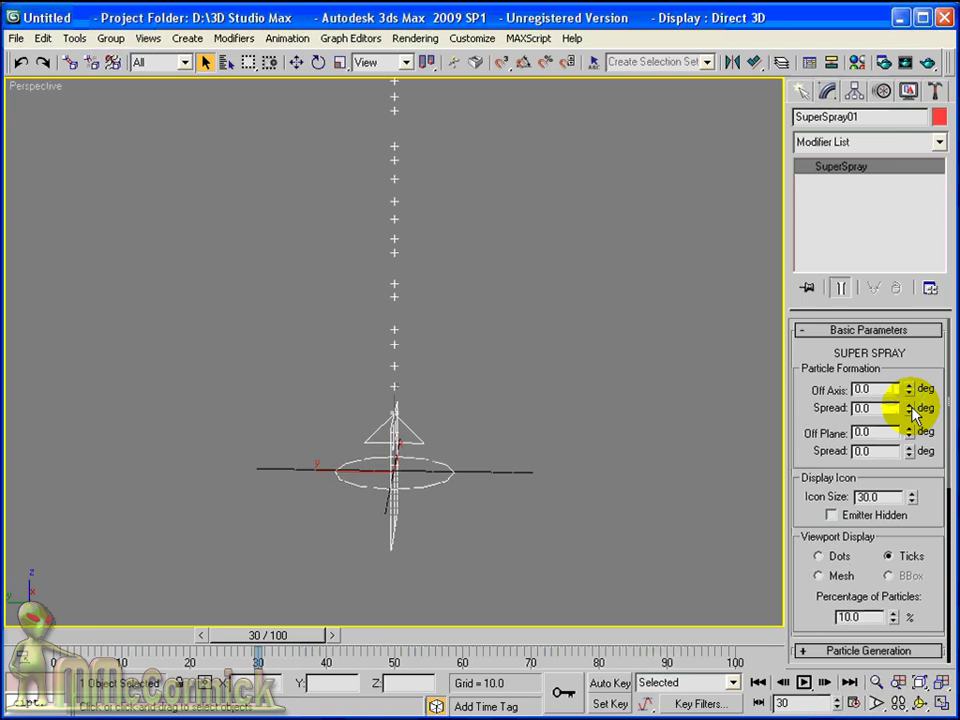
# Set Spread to 25° and Off Plane Spread to 62°, orbiting and scrubbing to check the fan.
pyautogui.moveTo(910, 391); pyautogui.dragTo(906, 378)
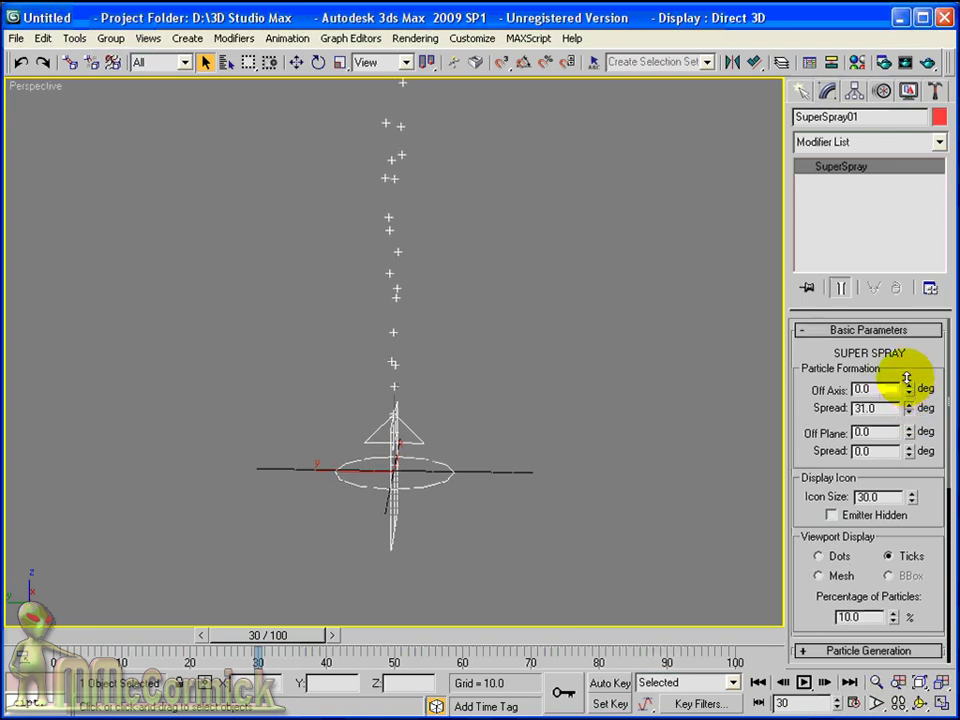
pyautogui.keyDown('alt'); pyautogui.moveTo(444, 294); pyautogui.dragTo(410, 292, button='middle'); pyautogui.keyUp('alt')
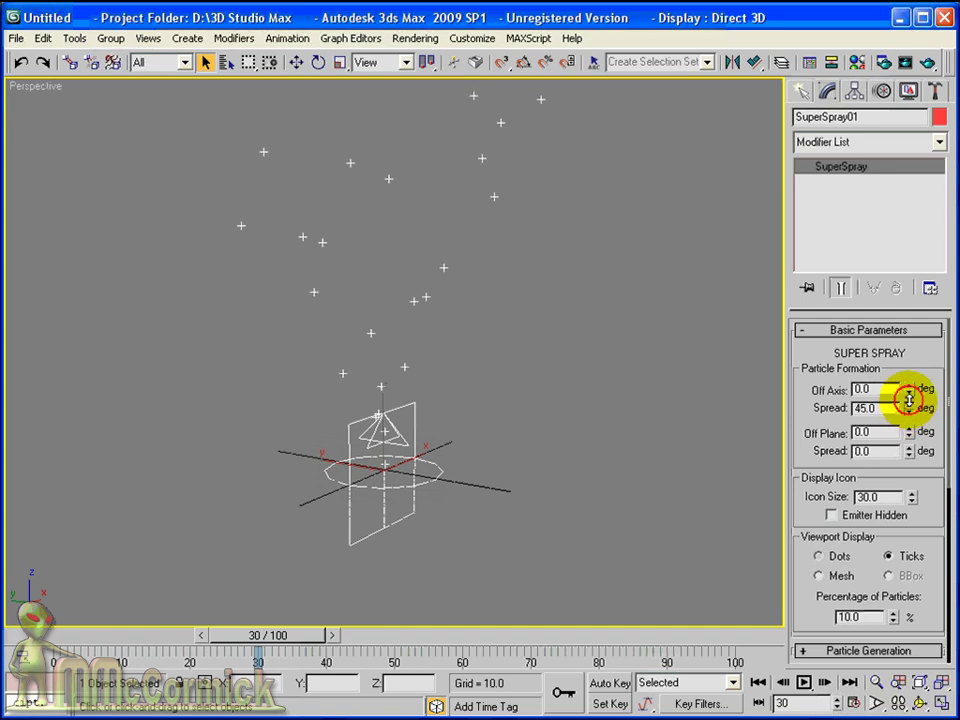
pyautogui.moveTo(909, 399); pyautogui.dragTo(909, 430)
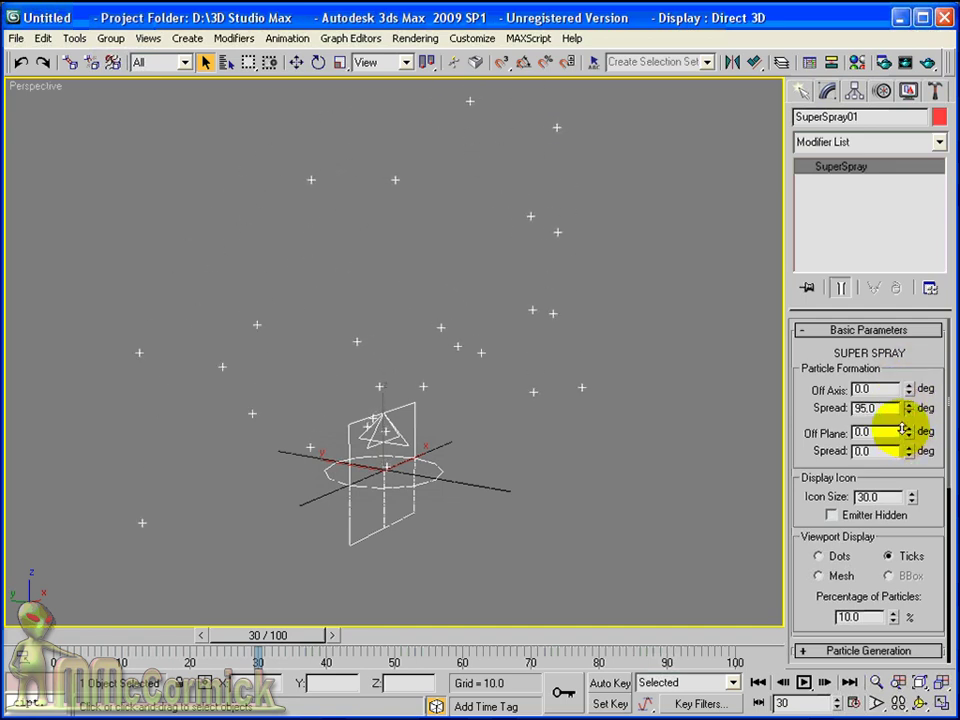
pyautogui.moveTo(903, 430)
pyautogui.mouseDown()
pyautogui.moveTo(903, 408)
pyautogui.moveTo(908, 458)
pyautogui.moveTo(910, 420)
pyautogui.mouseUp()
pyautogui.keyDown('alt'); pyautogui.moveTo(426, 343); pyautogui.dragTo(456, 459, button='middle'); pyautogui.keyUp('alt')
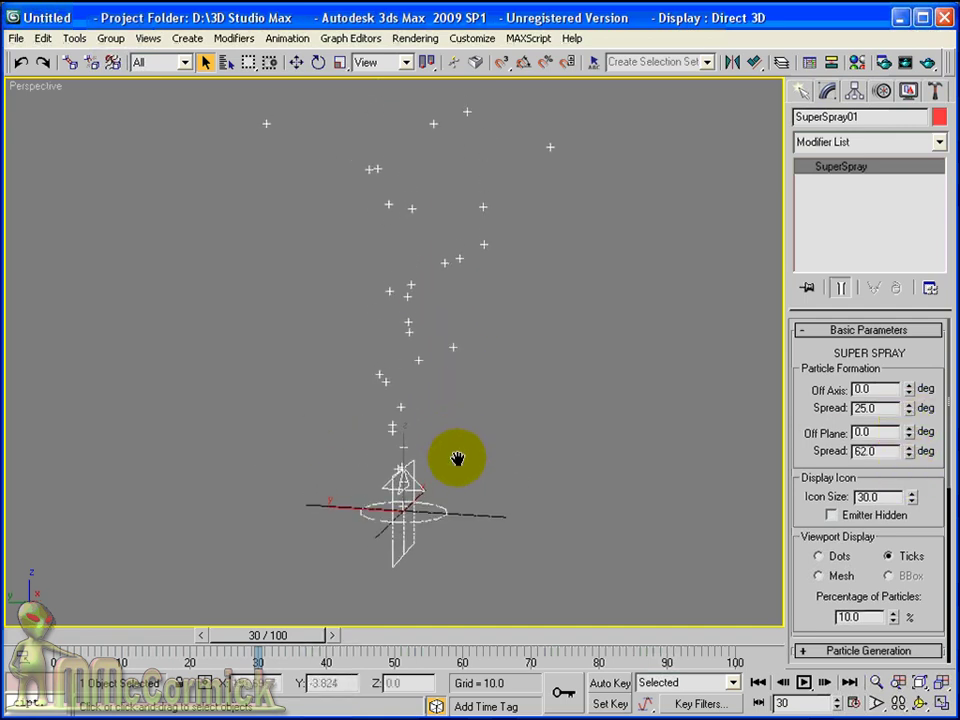
pyautogui.keyDown('alt'); pyautogui.moveTo(480, 347); pyautogui.dragTo(474, 471, button='middle'); pyautogui.keyUp('alt')
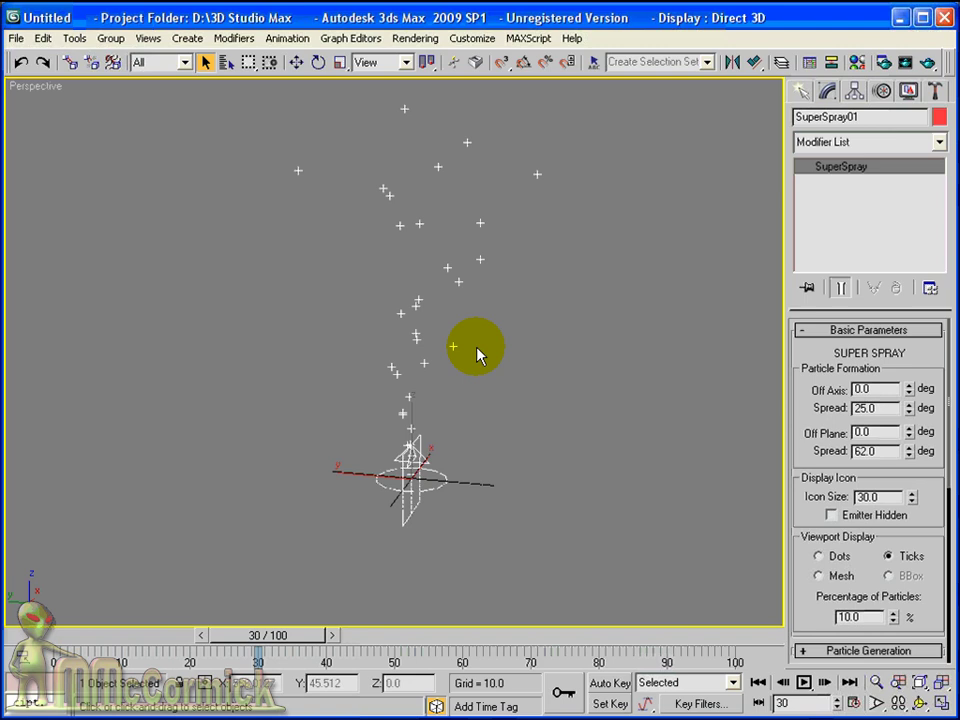
pyautogui.keyDown('alt'); pyautogui.moveTo(476, 349); pyautogui.dragTo(484, 424, button='middle'); pyautogui.keyUp('alt')
pyautogui.keyDown('alt'); pyautogui.moveTo(481, 352); pyautogui.dragTo(381, 523, button='middle'); pyautogui.keyUp('alt')
pyautogui.moveTo(280, 645)
pyautogui.mouseDown()
pyautogui.moveTo(80, 638)
pyautogui.moveTo(356, 634)
pyautogui.moveTo(175, 640)
pyautogui.moveTo(298, 632)
pyautogui.moveTo(289, 632)
pyautogui.mouseUp()
# Expand Particle Generation to review rate 10, speed 10.0, emission 0–30 and life 30, then return to frame 28.
pyautogui.moveTo(921, 536); pyautogui.dragTo(913, 328)
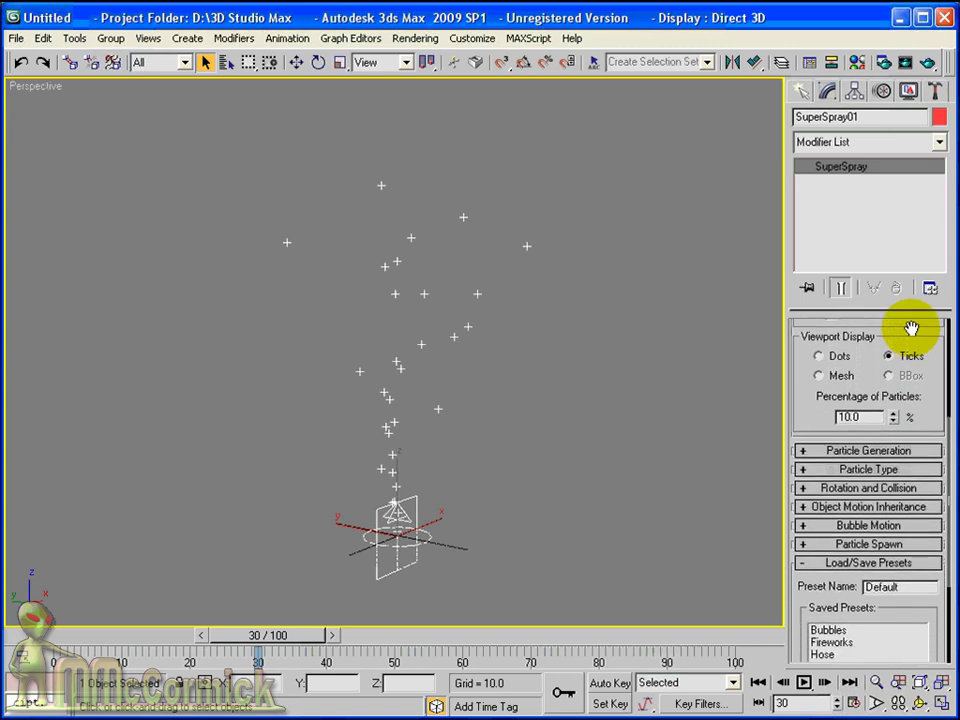
pyautogui.click(862, 450)
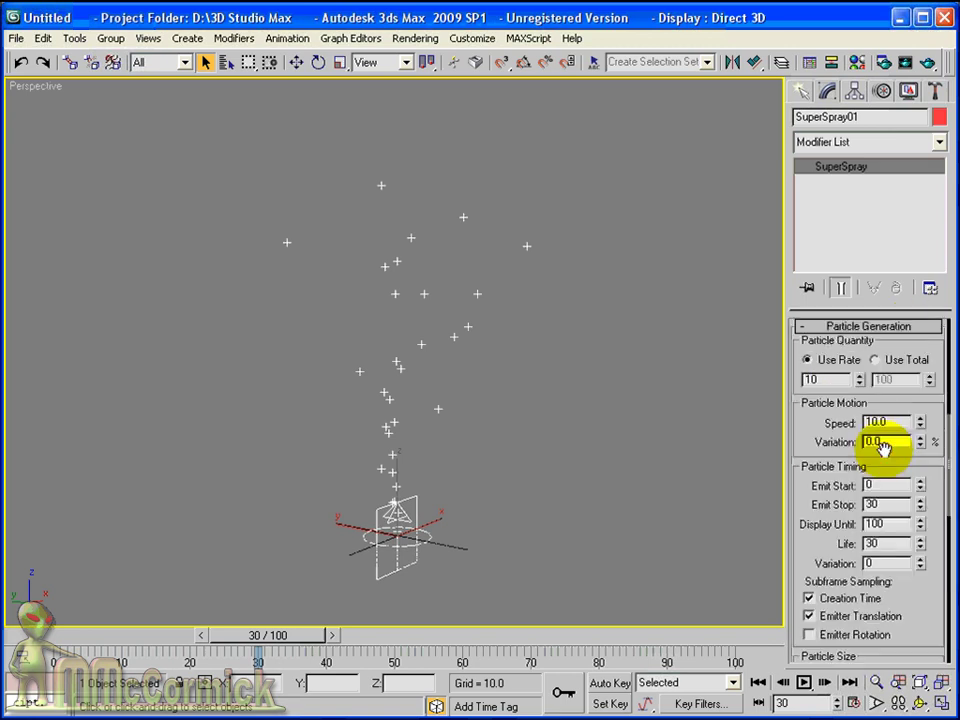
pyautogui.doubleClick(810, 379)
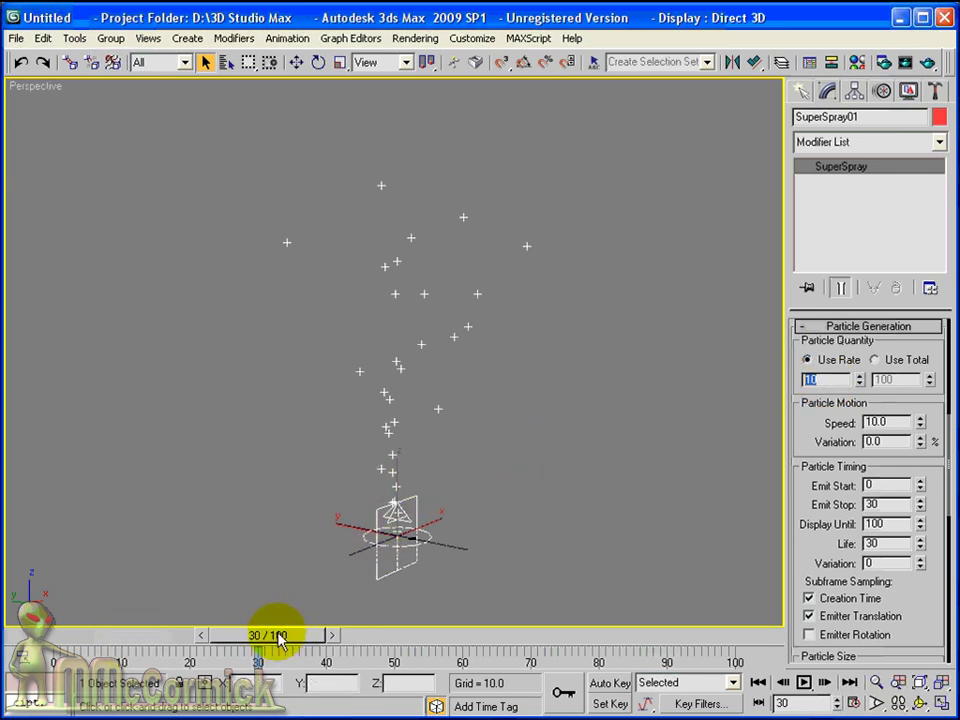
pyautogui.moveTo(278, 640)
pyautogui.mouseDown()
pyautogui.moveTo(302, 637)
pyautogui.moveTo(275, 637)
pyautogui.mouseUp()
pyautogui.moveTo(804, 418); pyautogui.dragTo(801, 523)
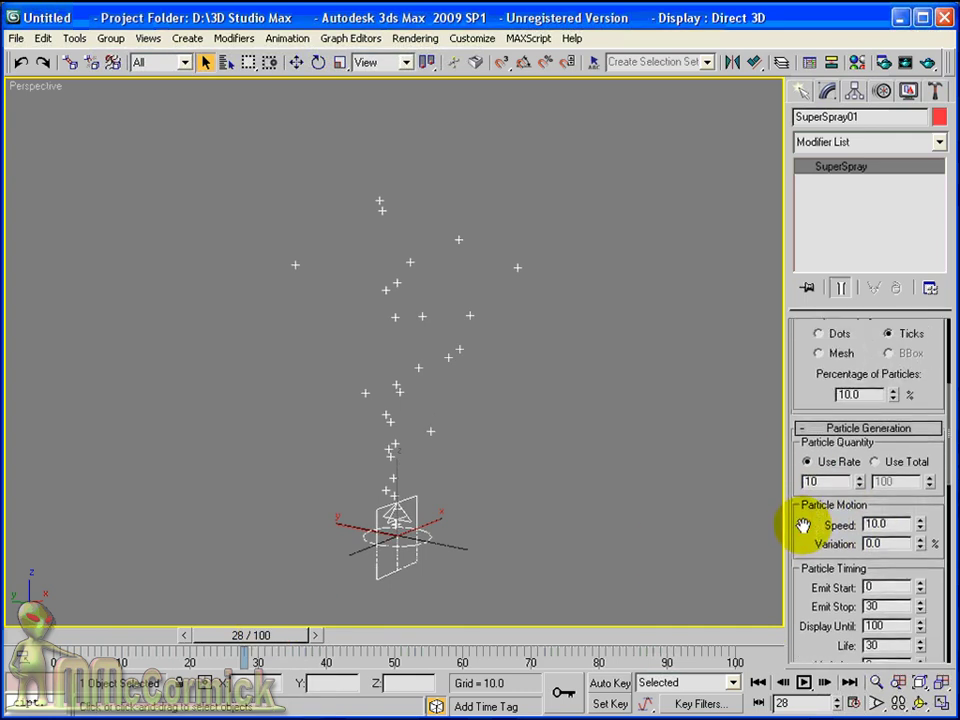
# Raise the viewport Percentage of Particles from 10% to 100%.
pyautogui.doubleClick(858, 390)
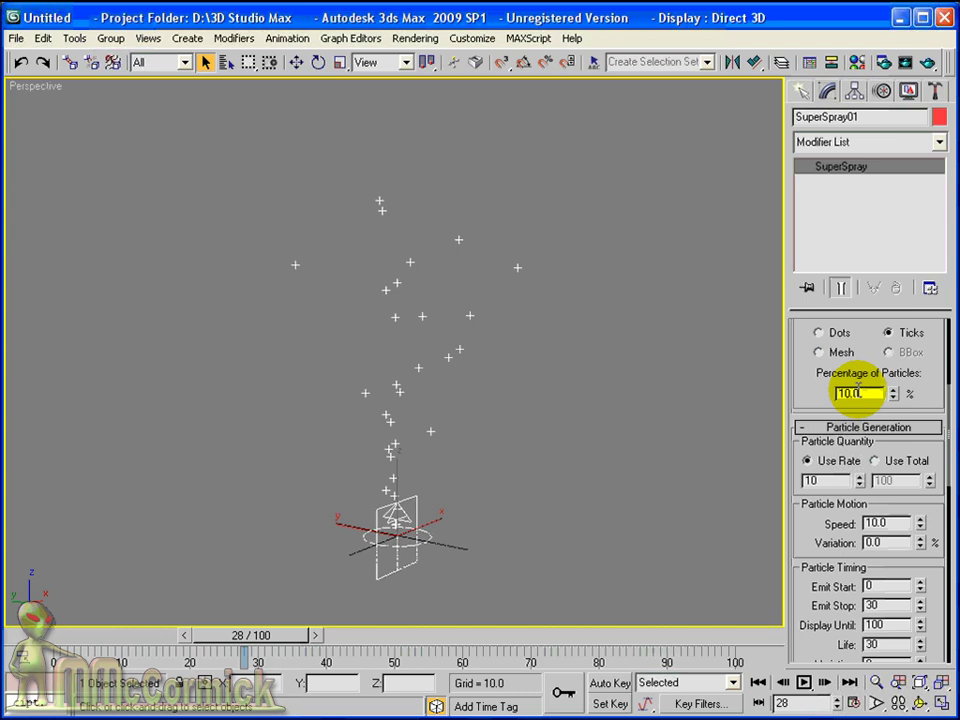
pyautogui.press('Return')
pyautogui.moveTo(891, 390)
pyautogui.mouseDown()
pyautogui.moveTo(840, 354)
pyautogui.moveTo(827, 386)
pyautogui.moveTo(881, 401)
pyautogui.mouseUp()
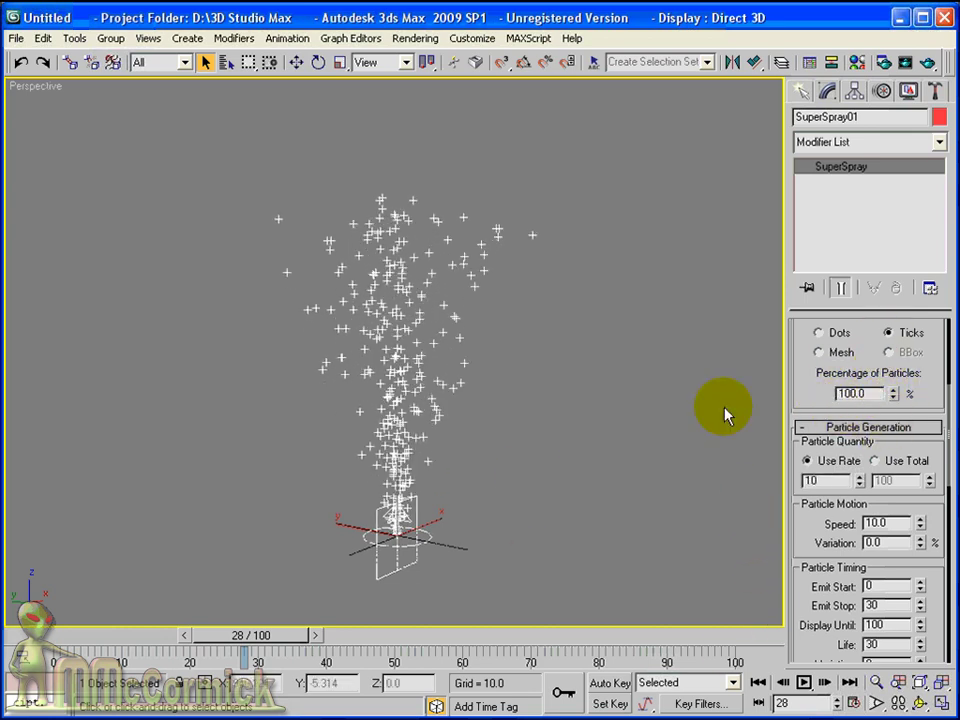
pyautogui.click(928, 66)
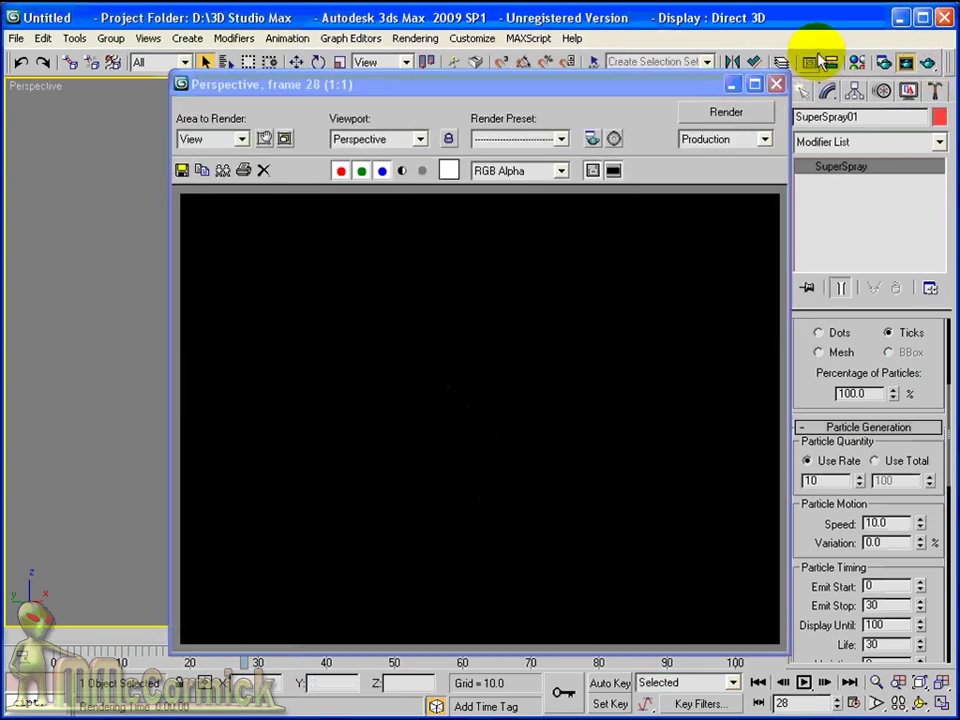
pyautogui.click(775, 84)
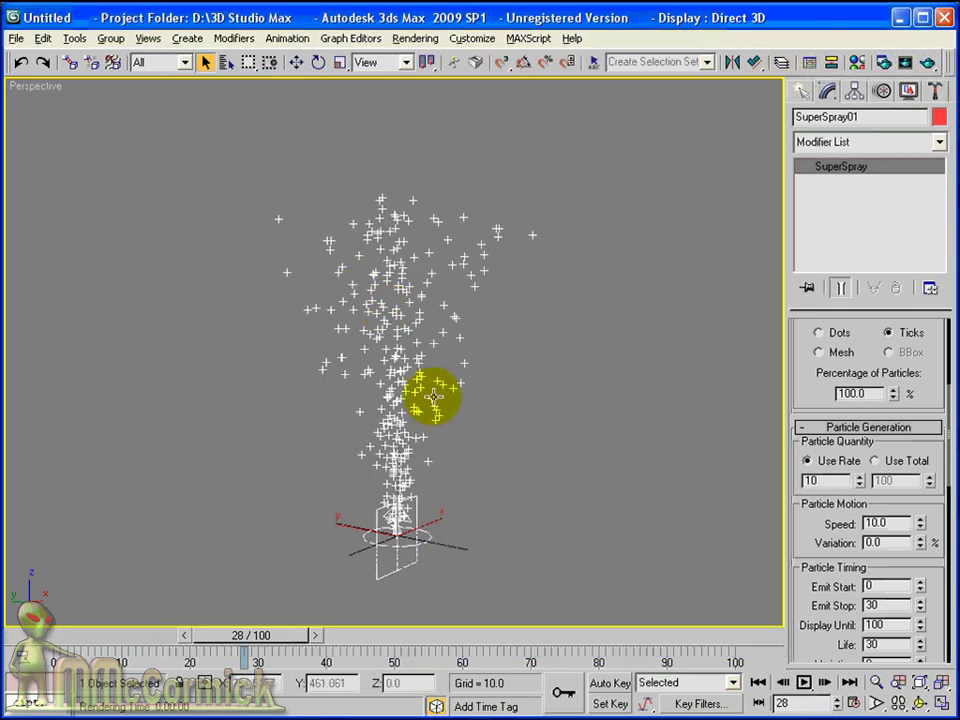
pyautogui.keyDown('ctrl'); pyautogui.keyDown('alt'); pyautogui.moveTo(424, 396); pyautogui.dragTo(435, 80, button='middle'); pyautogui.keyUp('alt'); pyautogui.keyUp('ctrl')
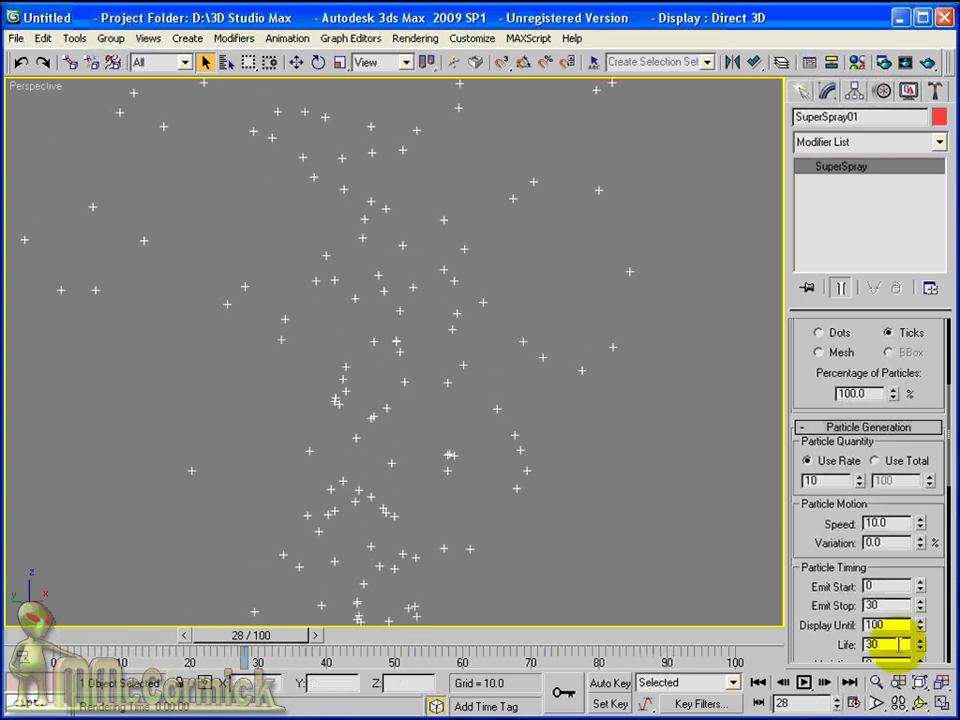
pyautogui.click(930, 62)
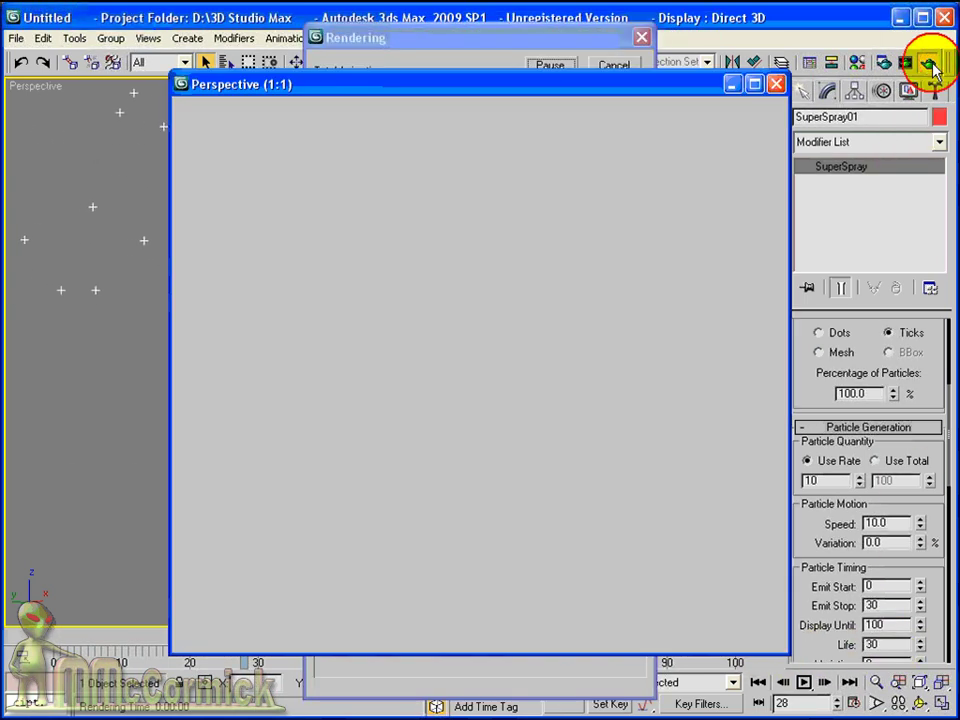
pyautogui.click(776, 85)
pyautogui.keyDown('ctrl'); pyautogui.keyDown('alt'); pyautogui.moveTo(699, 193); pyautogui.dragTo(606, 481, button='middle'); pyautogui.keyUp('alt'); pyautogui.keyUp('ctrl')
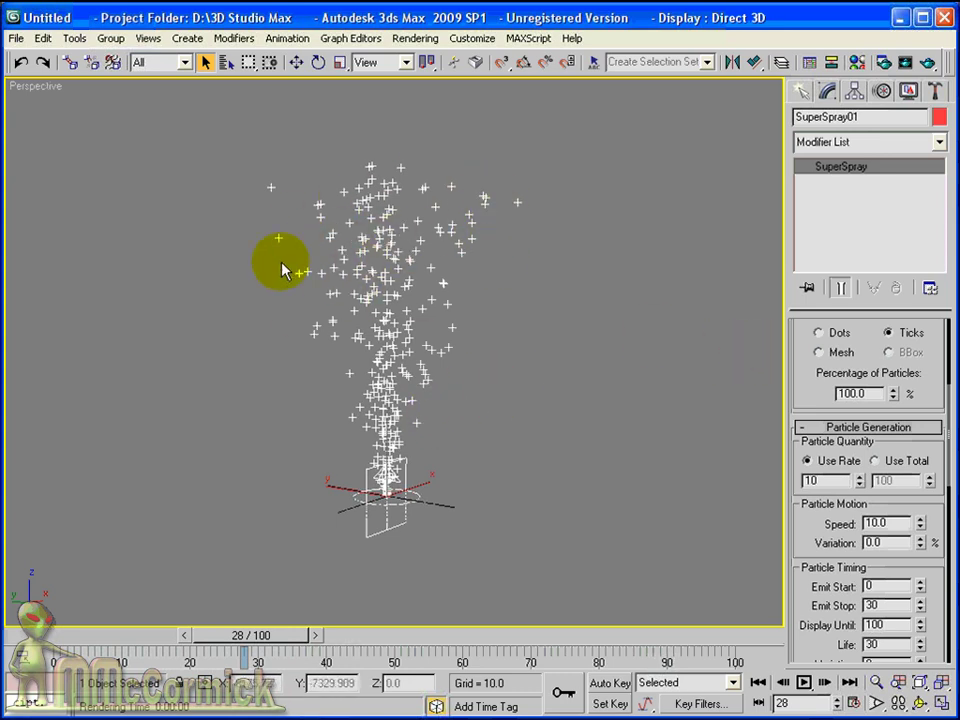
# Enter 10 in the Percentage of Particles field for a sparse viewport display.
pyautogui.moveTo(846, 392); pyautogui.dragTo(845, 356)
pyautogui.doubleClick(845, 356)
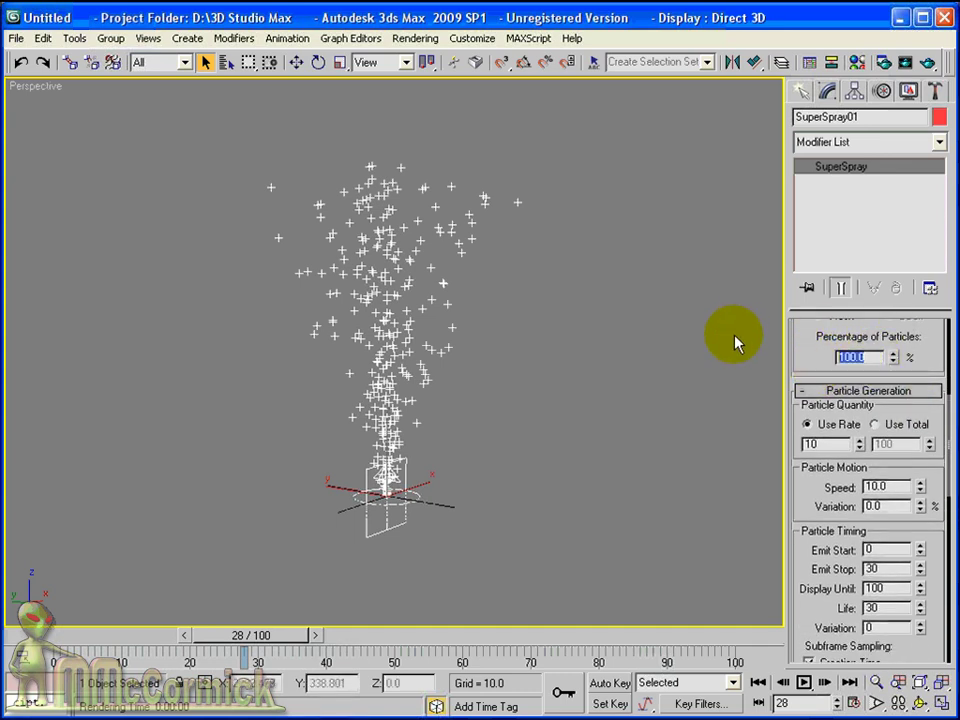
pyautogui.write('10')
pyautogui.press('Return')
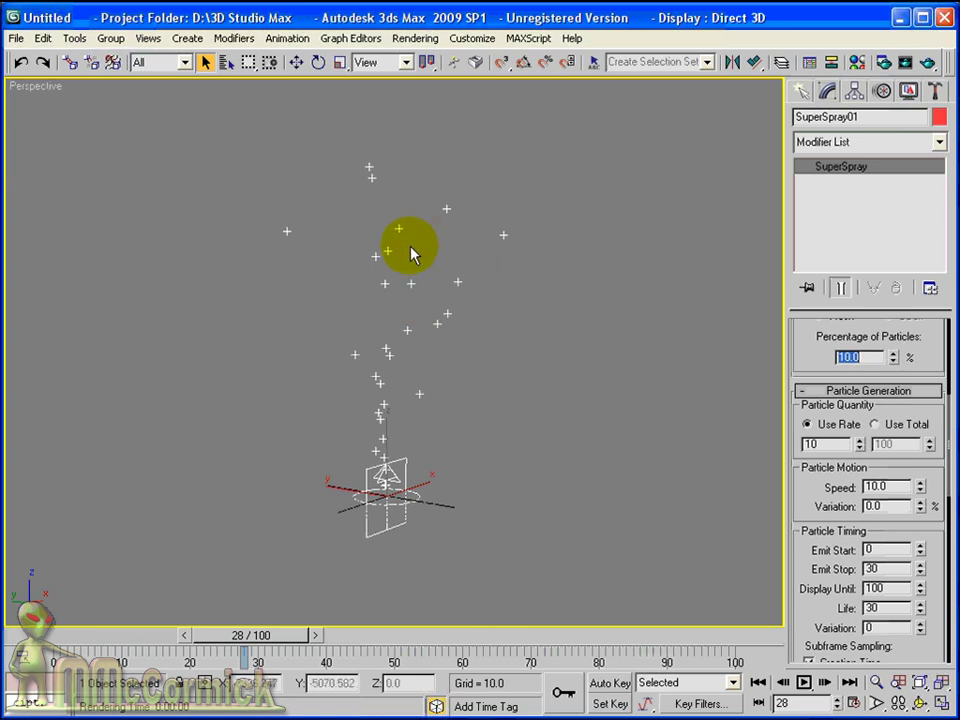
pyautogui.moveTo(811, 342); pyautogui.dragTo(810, 291)
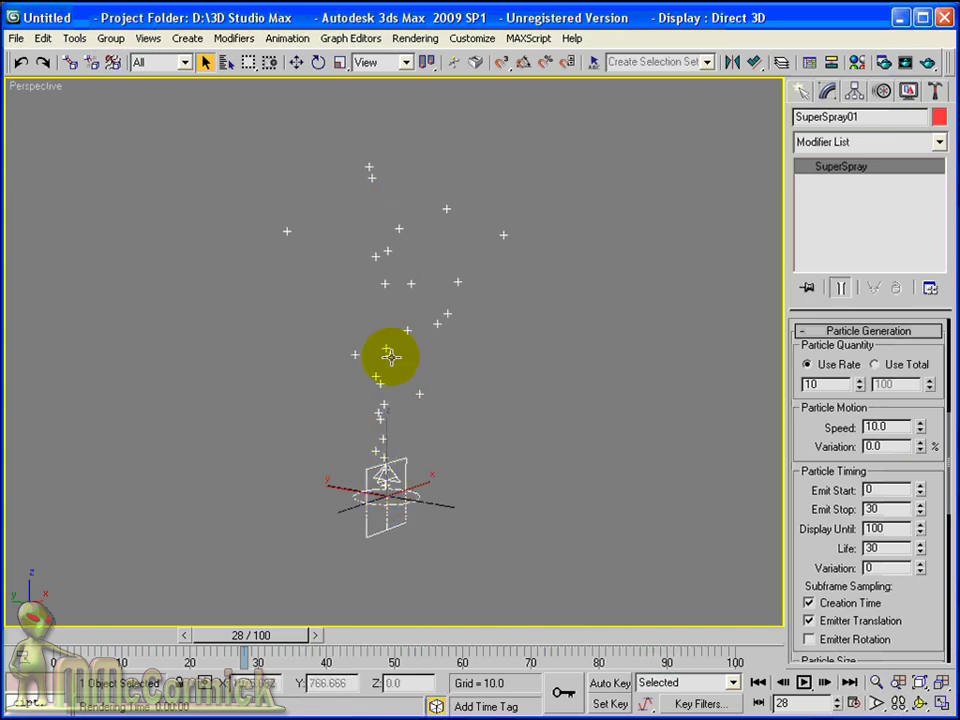
pyautogui.moveTo(921, 430); pyautogui.dragTo(919, 462)
pyautogui.rightClick(919, 462)
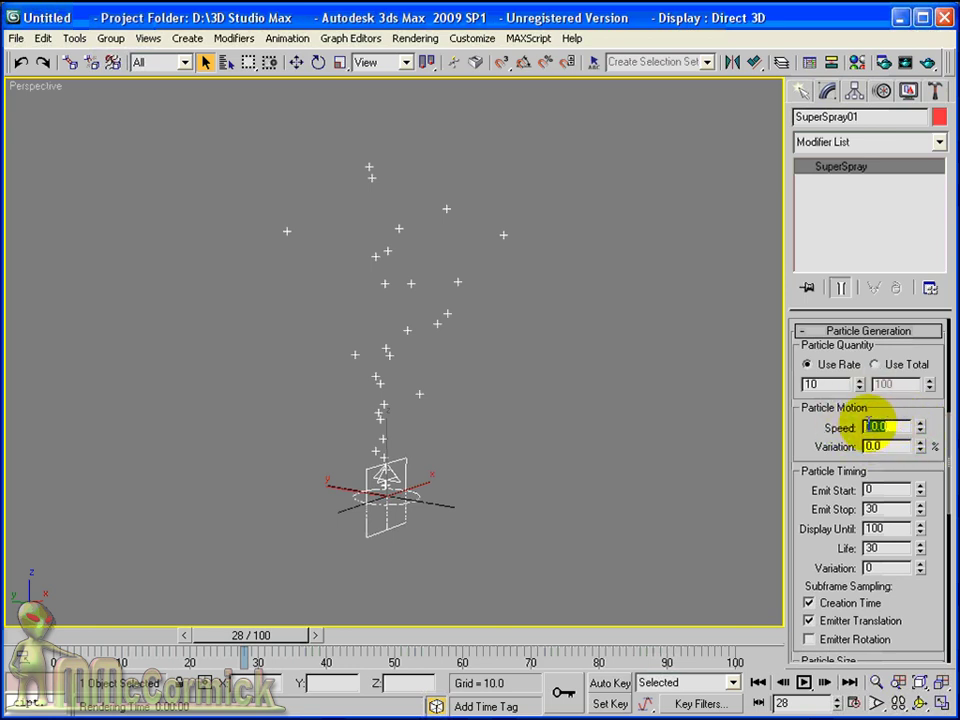
pyautogui.moveTo(928, 477); pyautogui.dragTo(940, 418)
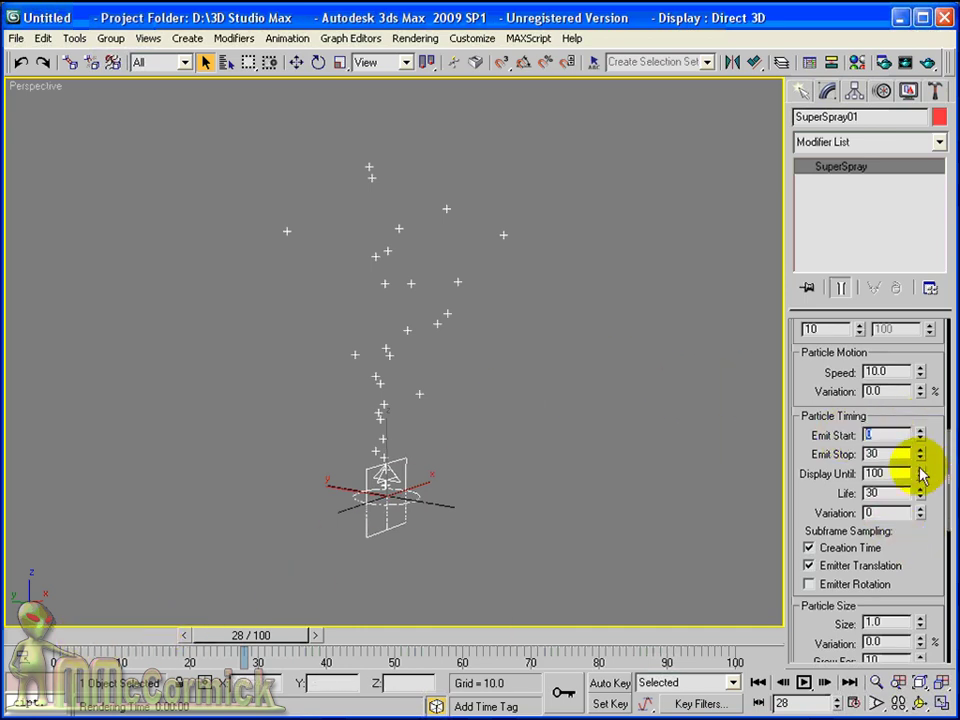
# Set Emit Start to -50 and Emit Stop to 150 in Particle Timing.
pyautogui.moveTo(921, 435)
pyautogui.mouseDown()
pyautogui.moveTo(921, 465)
pyautogui.moveTo(921, 391)
pyautogui.moveTo(920, 436)
pyautogui.mouseUp()
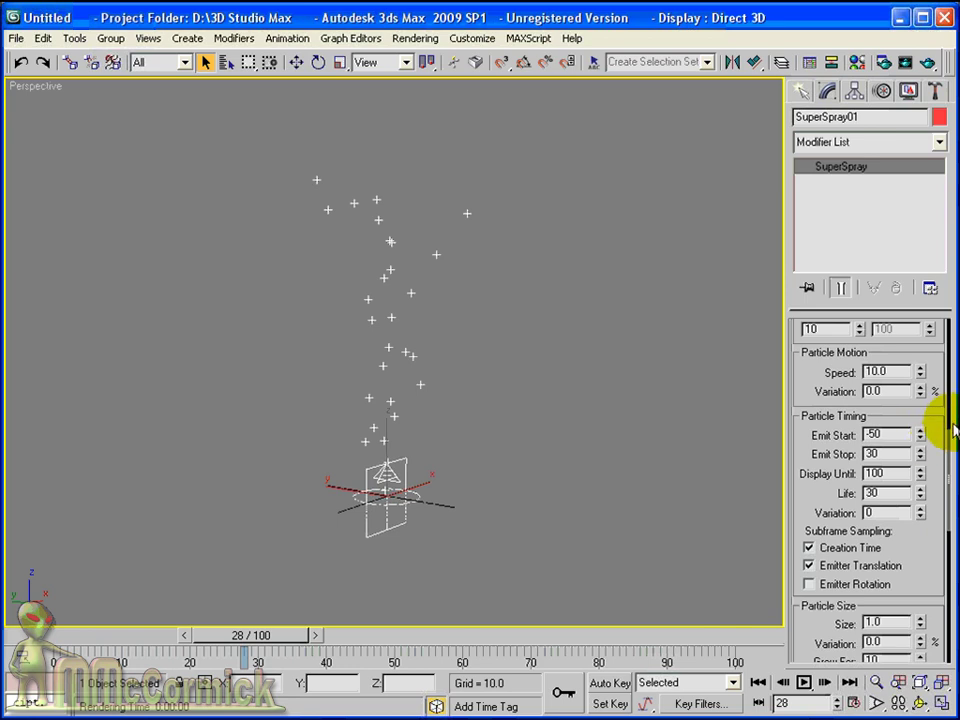
pyautogui.moveTo(921, 458); pyautogui.dragTo(925, 430)
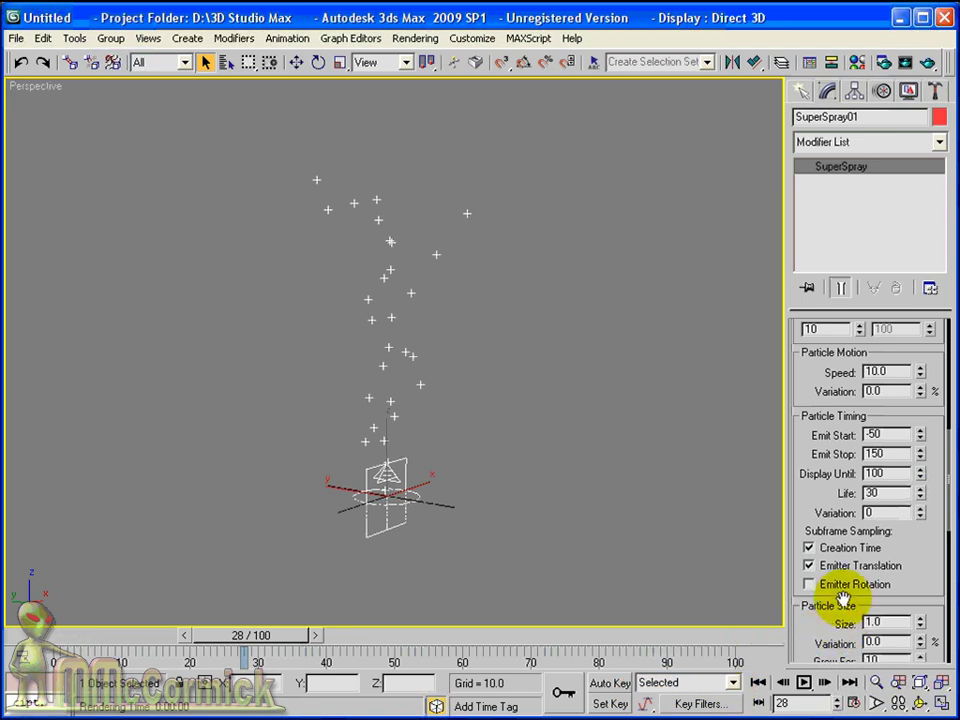
# Set Display Until to 100 and shorten particle Life while checking frame 25.
pyautogui.scroll(-2, 835, 462)
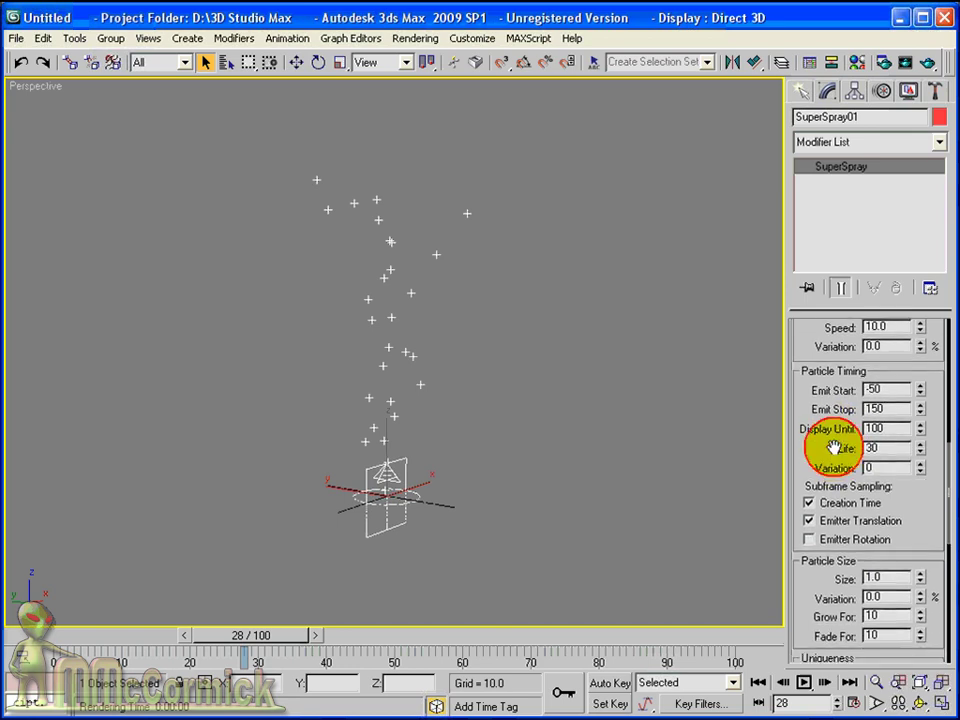
pyautogui.doubleClick(872, 422)
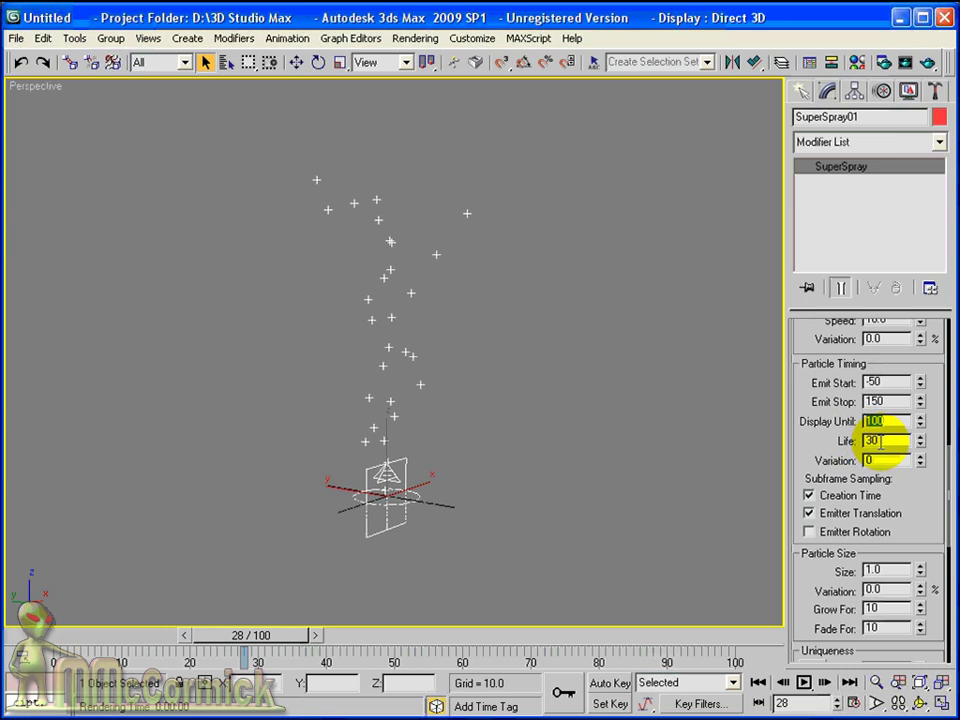
pyautogui.moveTo(240, 635)
pyautogui.mouseDown()
pyautogui.moveTo(253, 636)
pyautogui.moveTo(57, 654)
pyautogui.moveTo(640, 652)
pyautogui.moveTo(18, 653)
pyautogui.moveTo(482, 652)
pyautogui.moveTo(203, 652)
pyautogui.moveTo(229, 652)
pyautogui.mouseUp()
pyautogui.moveTo(920, 444)
pyautogui.mouseDown()
pyautogui.moveTo(921, 462)
pyautogui.moveTo(921, 420)
pyautogui.mouseUp()
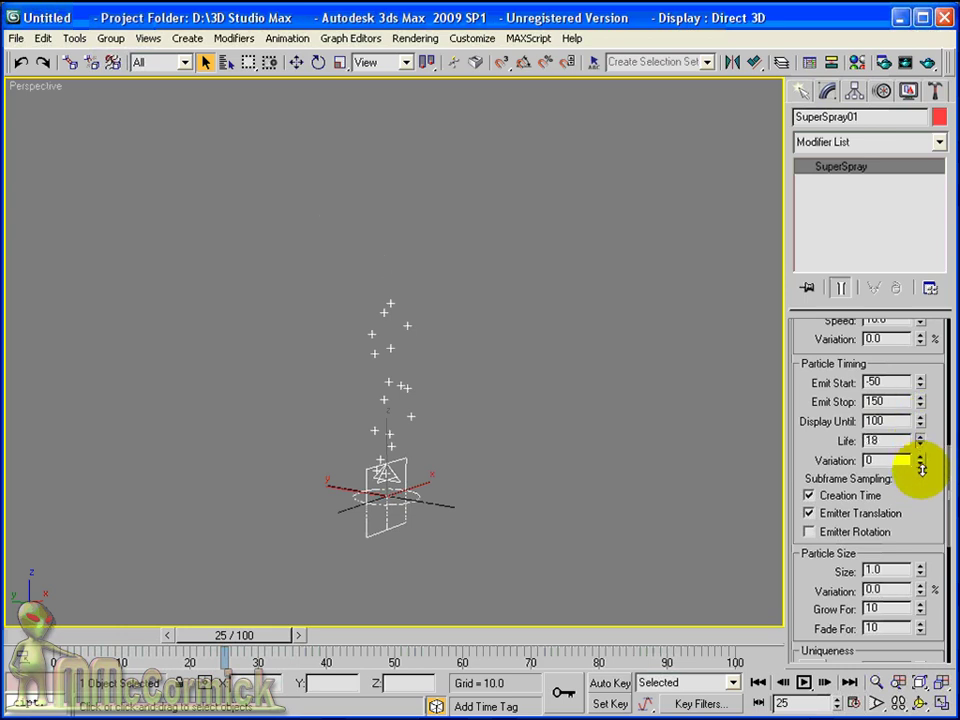
pyautogui.moveTo(921, 478); pyautogui.dragTo(921, 417)
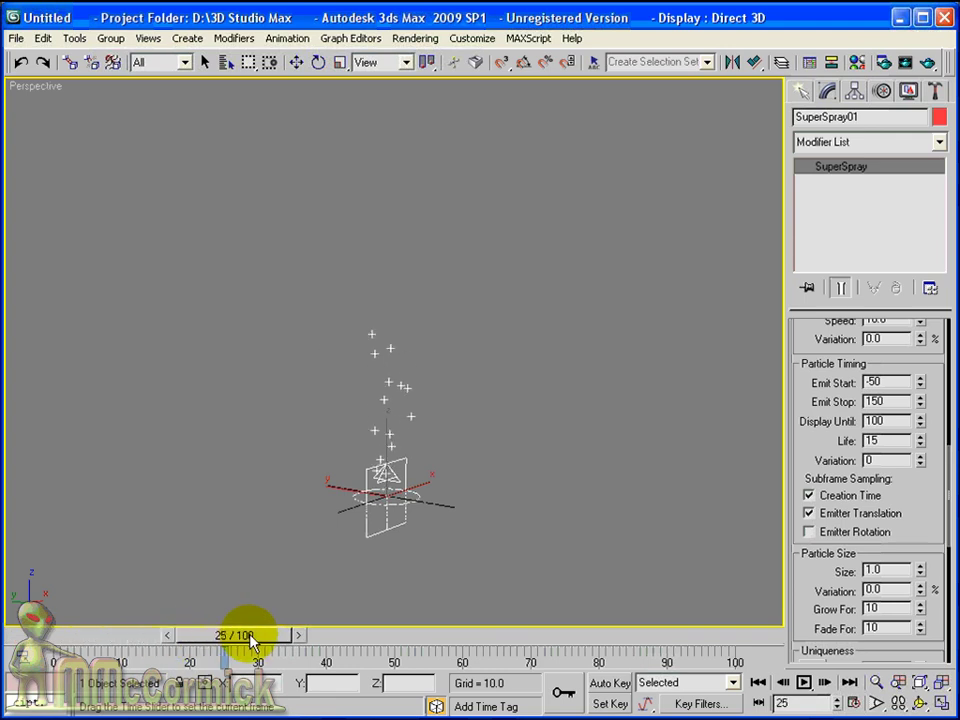
# Move to frame 68, set particle Life to 15, and scroll to Particle Size.
pyautogui.moveTo(251, 640); pyautogui.dragTo(527, 640)
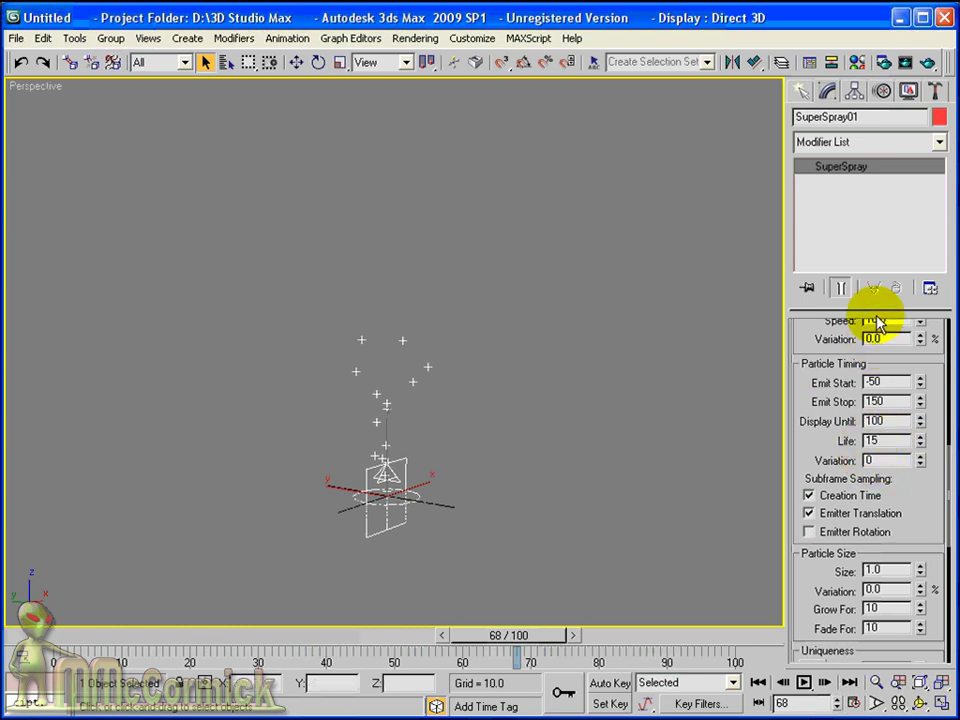
pyautogui.moveTo(830, 446); pyautogui.dragTo(826, 389)
pyautogui.click(879, 381)
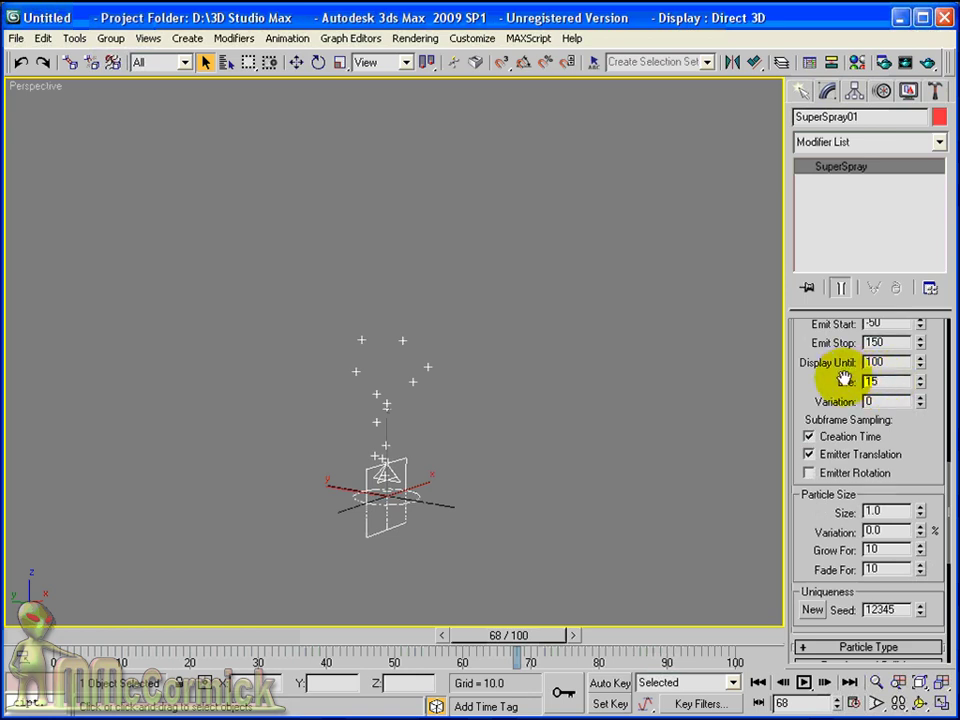
pyautogui.moveTo(926, 456); pyautogui.dragTo(924, 332)
pyautogui.scroll(-3, 814, 369)
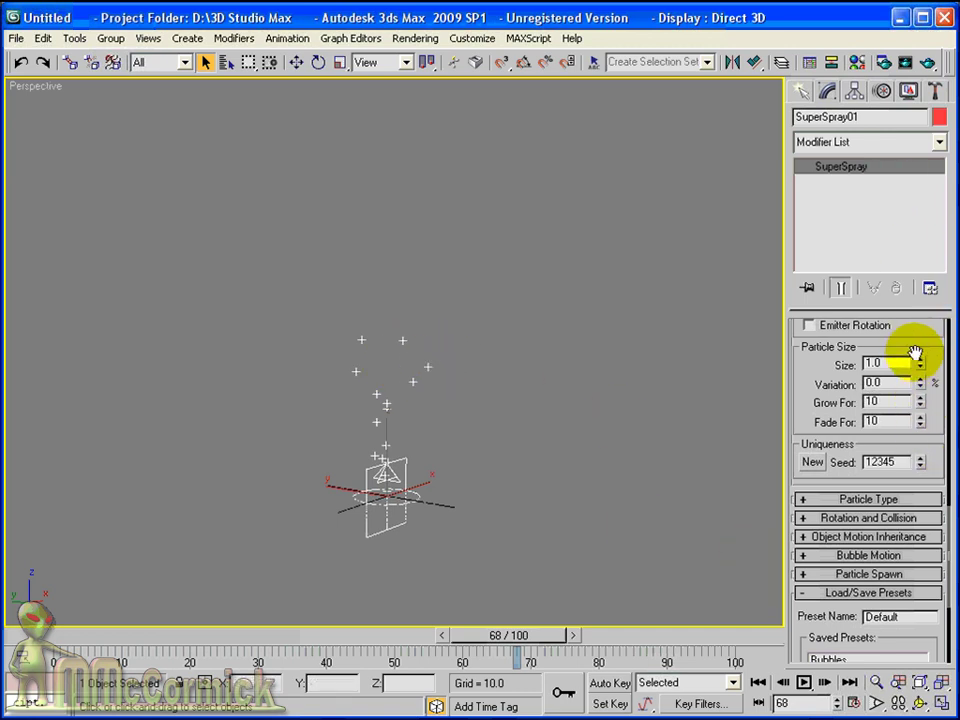
# Set particle Size to 10 and quick-render frame 68 to preview it.
pyautogui.moveTo(921, 366)
pyautogui.mouseDown()
pyautogui.moveTo(919, 338)
pyautogui.moveTo(921, 382)
pyautogui.mouseUp()
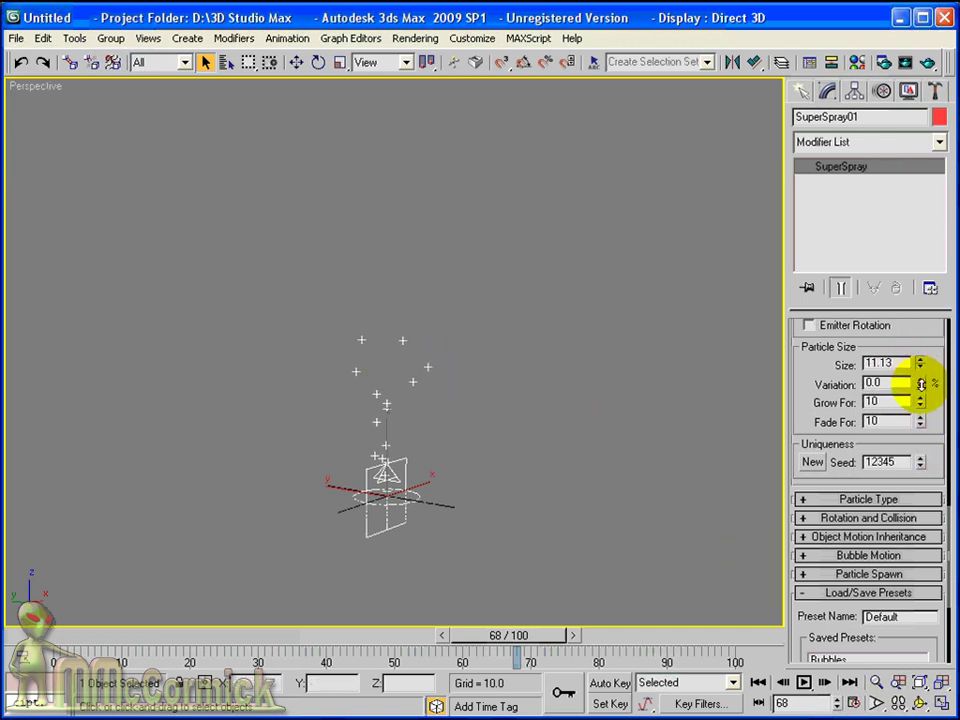
pyautogui.doubleClick(891, 366)
pyautogui.write('10')
pyautogui.press('Return')
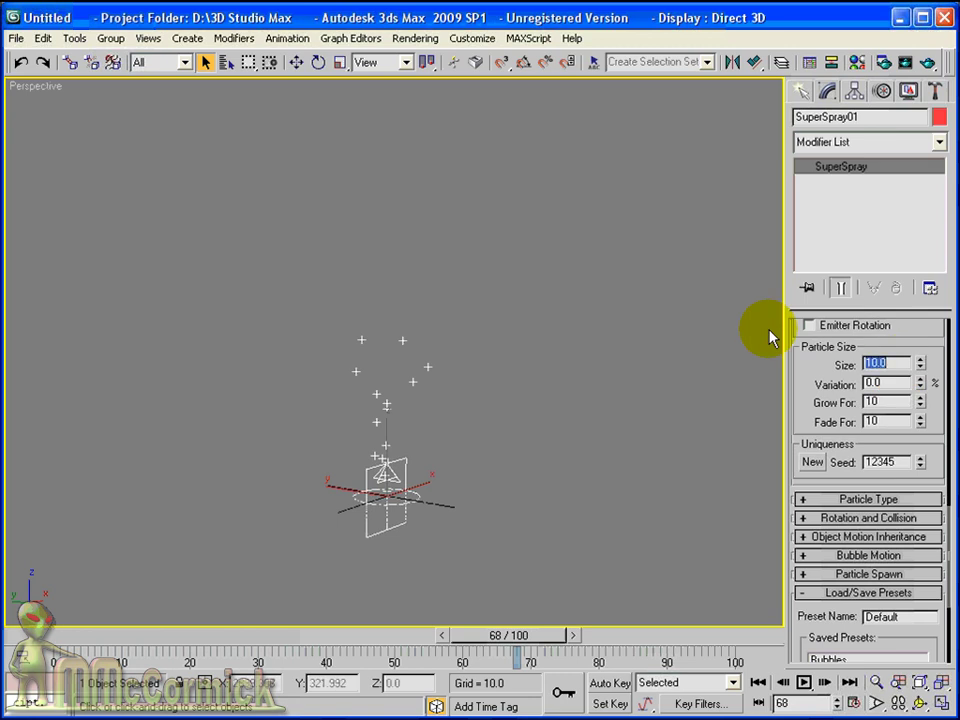
pyautogui.click(926, 62)
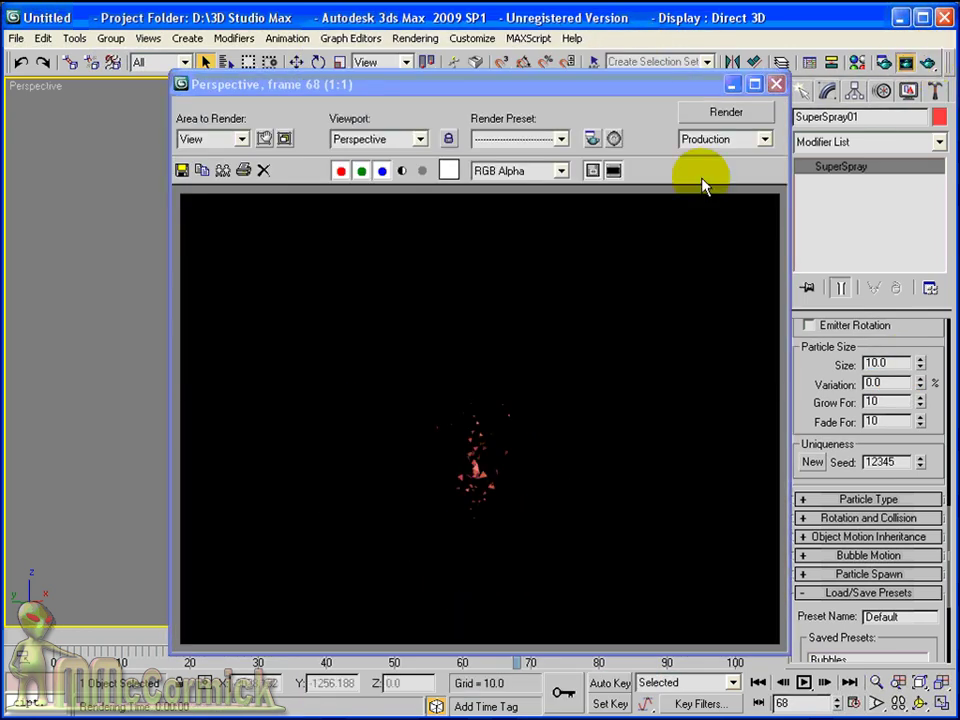
pyautogui.click(775, 85)
# Change particle Size to 50 and render again to see the larger particles.
pyautogui.moveTo(893, 362); pyautogui.dragTo(806, 359)
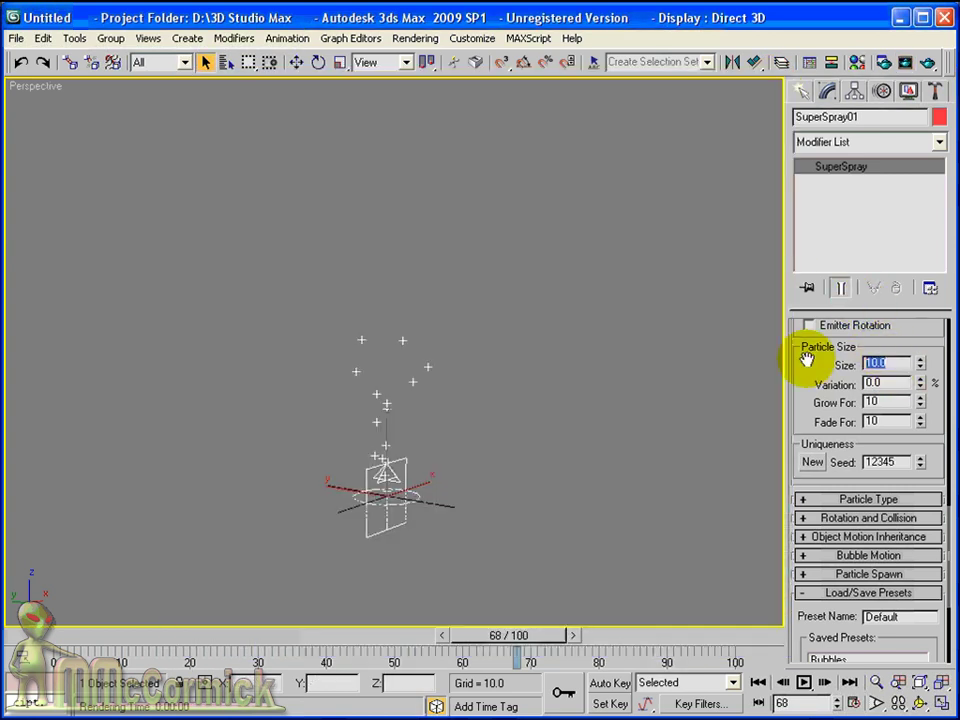
pyautogui.click(927, 62)
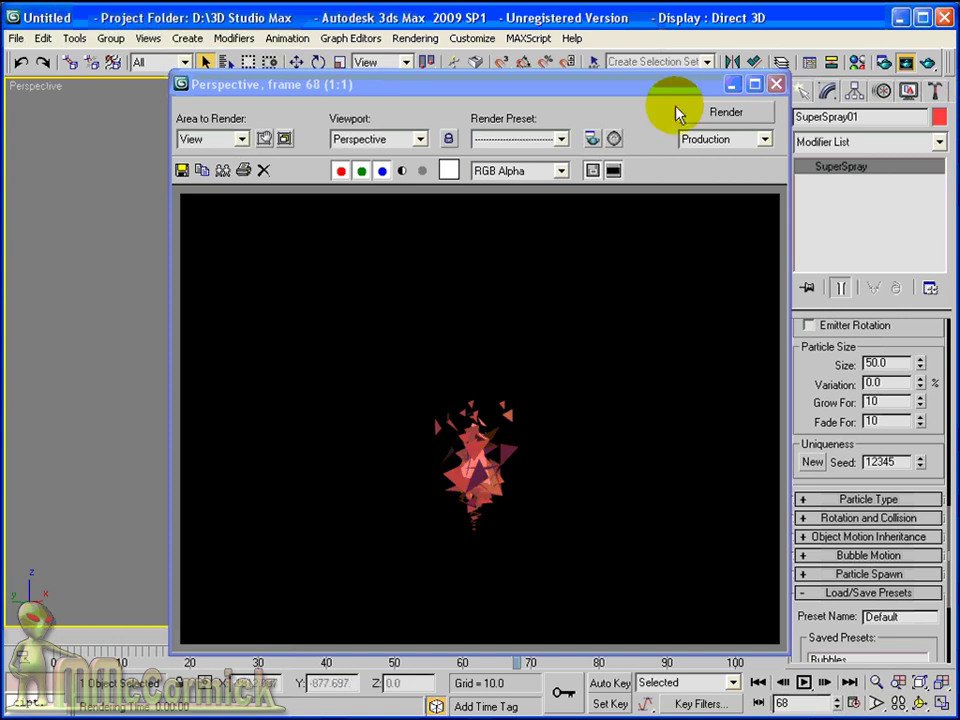
pyautogui.click(776, 86)
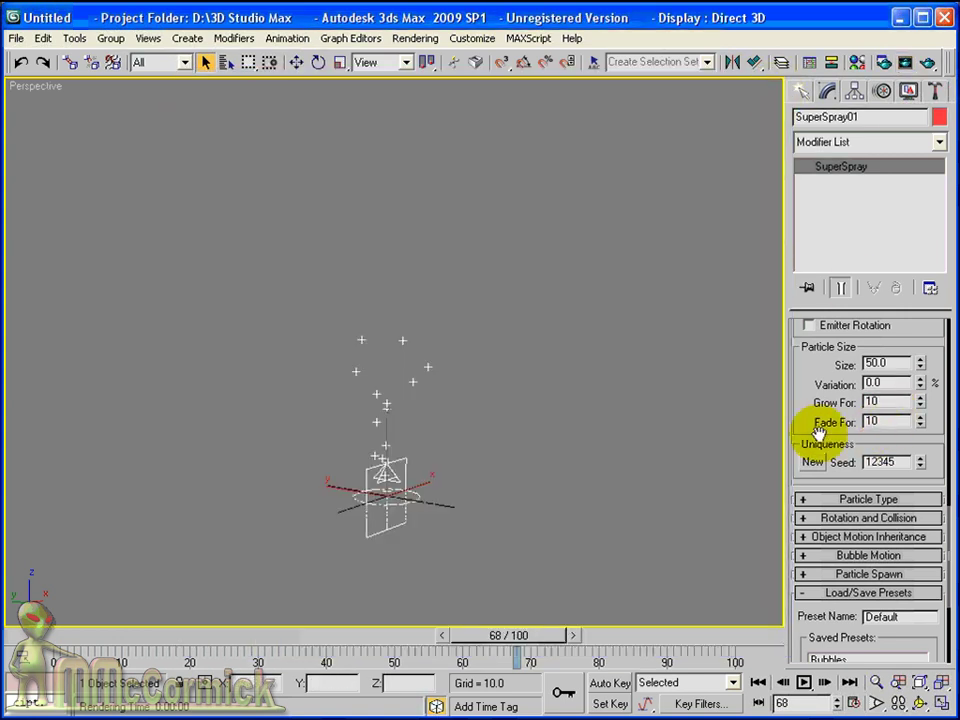
pyautogui.moveTo(825, 422); pyautogui.dragTo(806, 405)
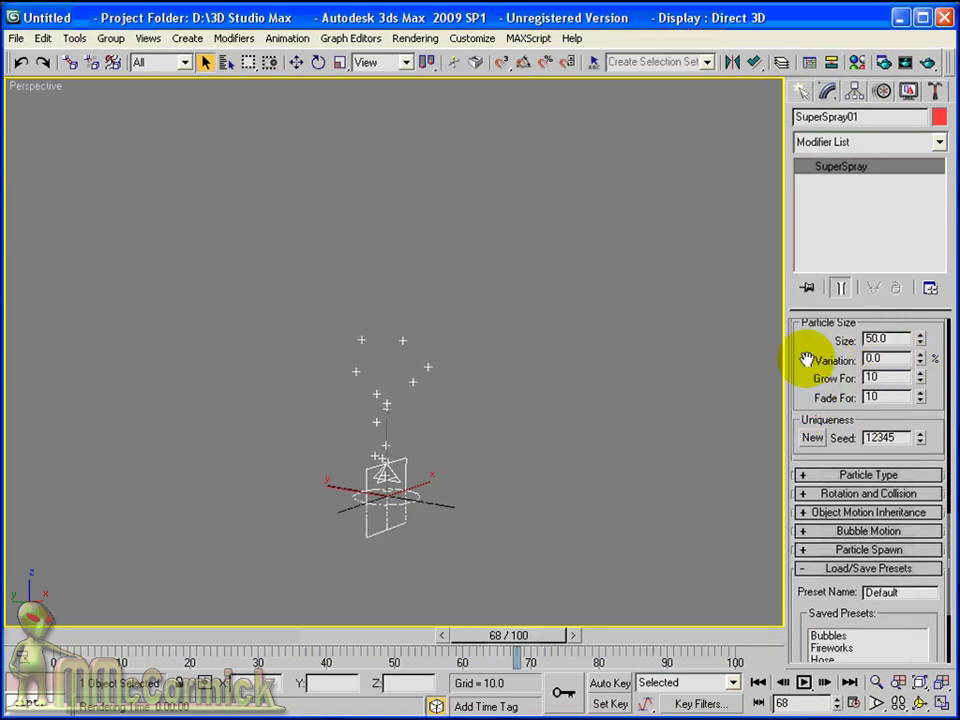
# Replace the random Seed 12345 with a new seed of 13531 in Uniqueness.
pyautogui.scroll(1, 875, 352)
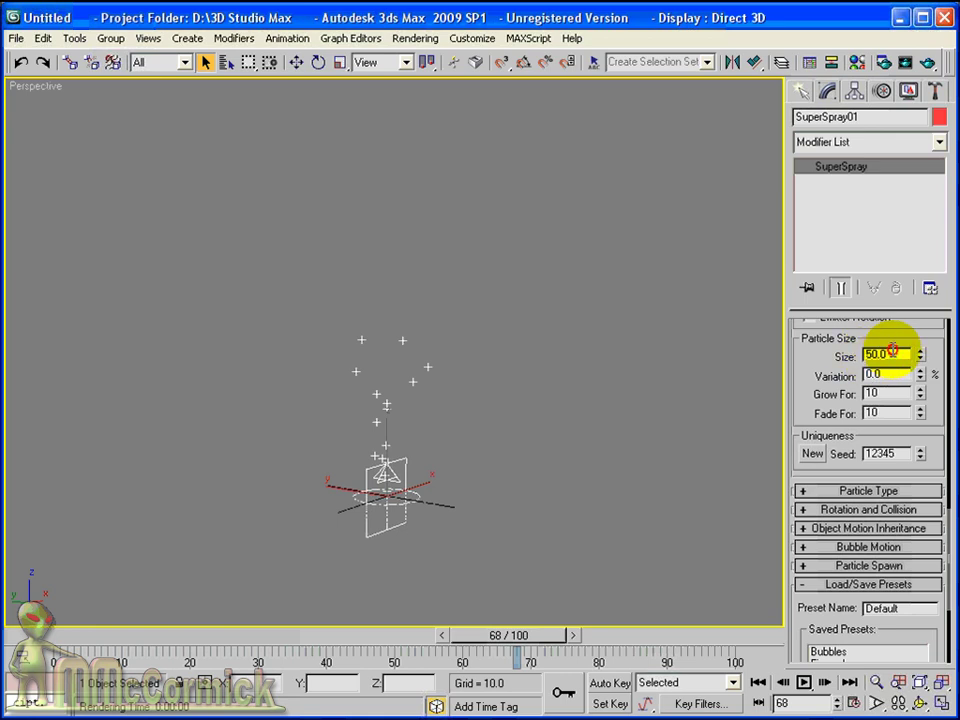
pyautogui.moveTo(892, 351); pyautogui.dragTo(862, 355)
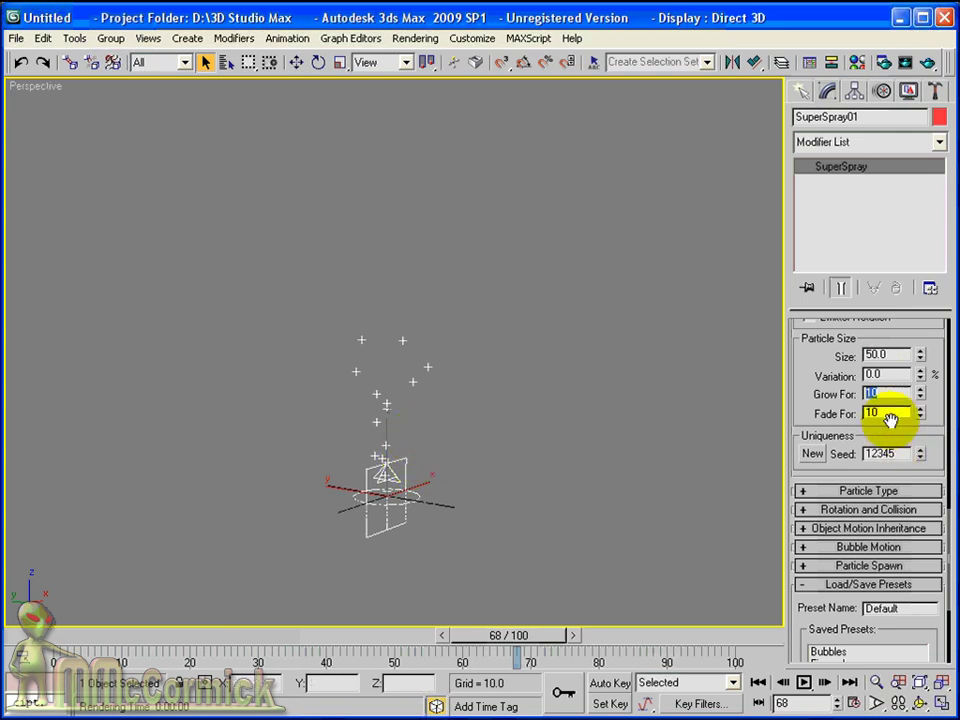
pyautogui.moveTo(827, 343); pyautogui.dragTo(814, 420)
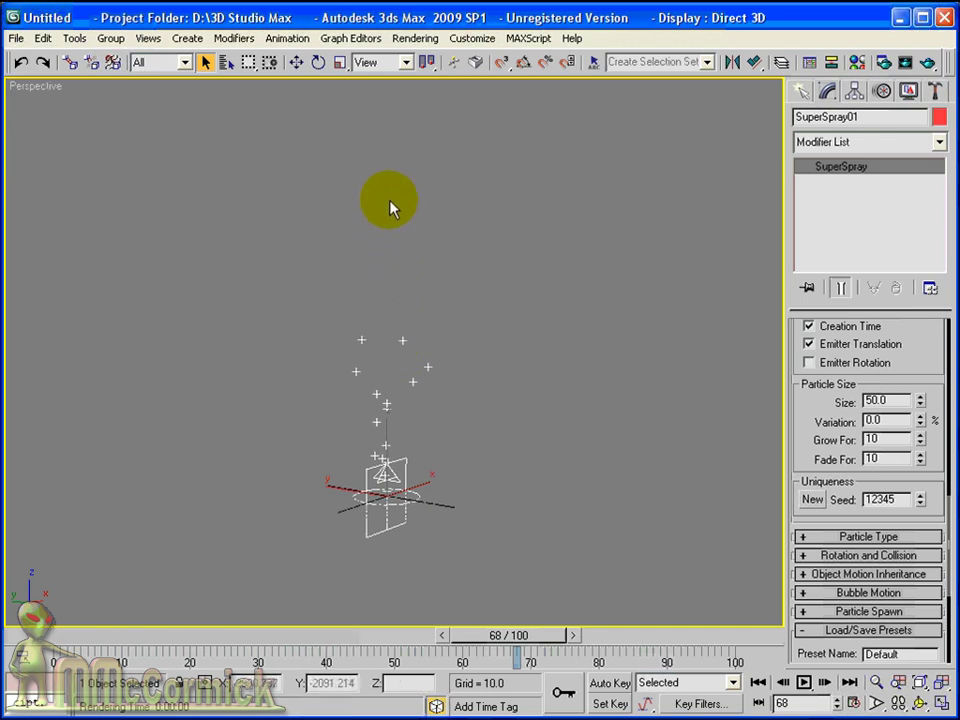
pyautogui.moveTo(853, 384); pyautogui.dragTo(825, 326)
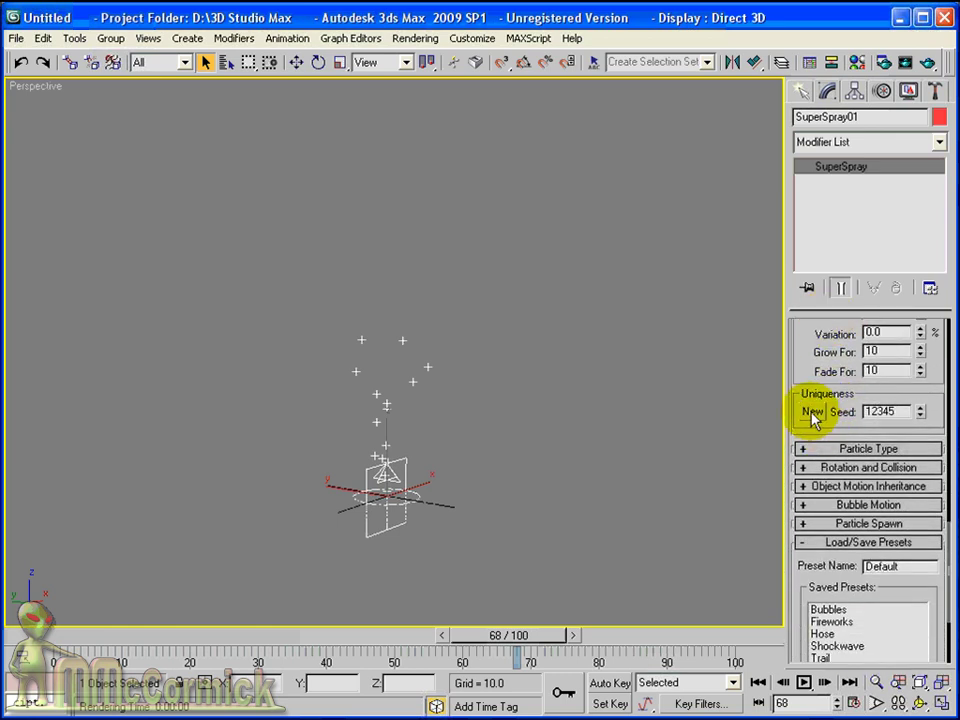
pyautogui.scroll(-1, 803, 400)
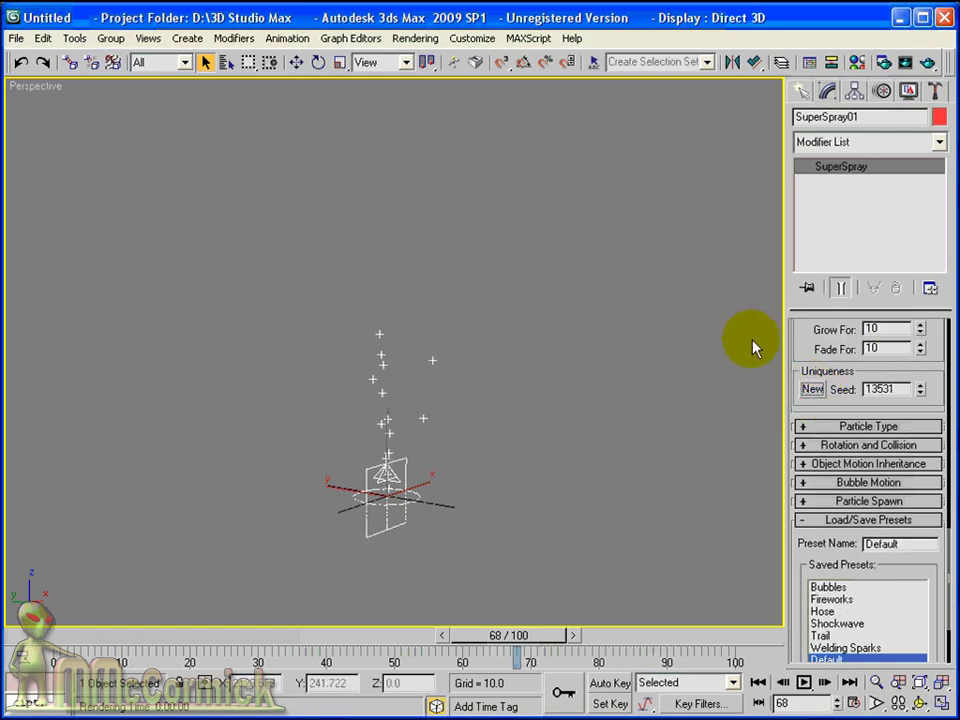
pyautogui.moveTo(801, 348); pyautogui.dragTo(801, 326)
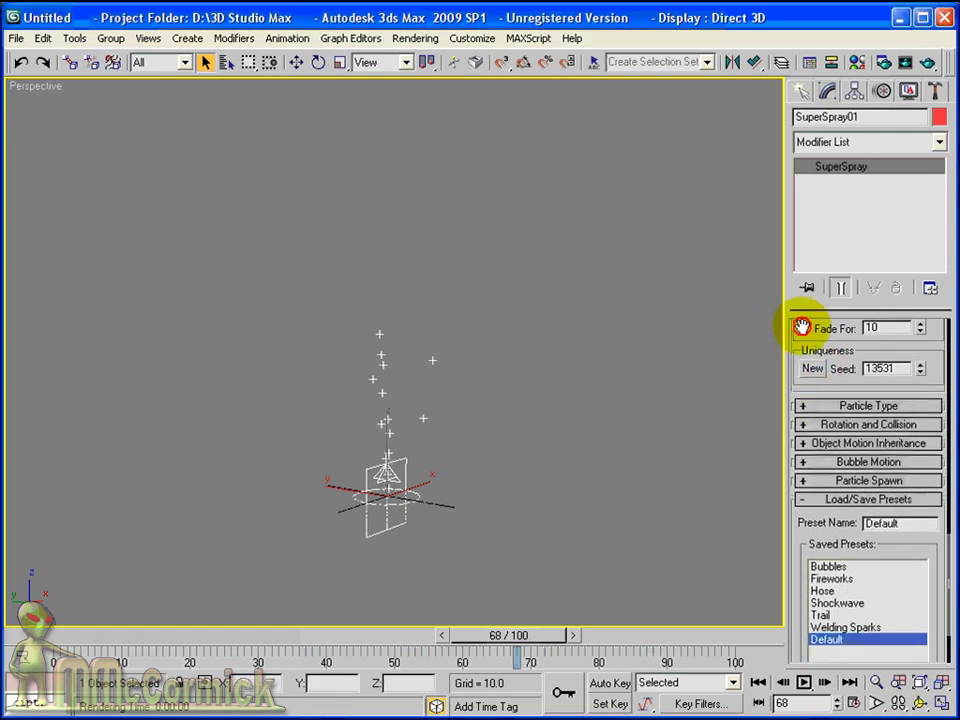
pyautogui.scroll(-2, 900, 360)
# Switch SuperSpray01's particle type from Standard Particles to Instanced Geometry.
pyautogui.click(892, 356)
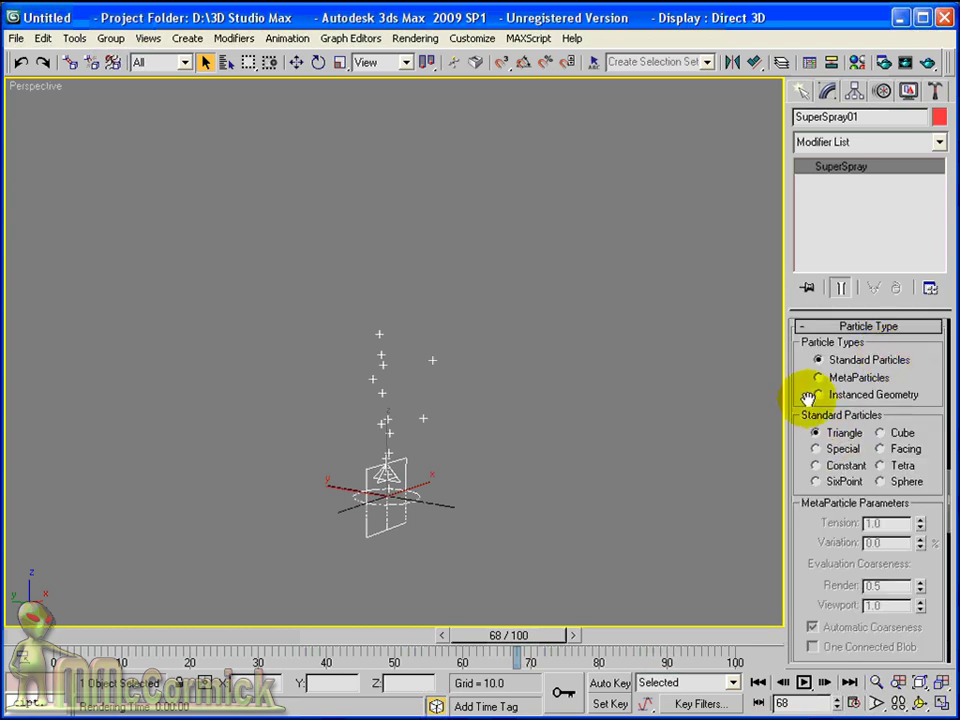
pyautogui.moveTo(808, 396); pyautogui.dragTo(806, 369)
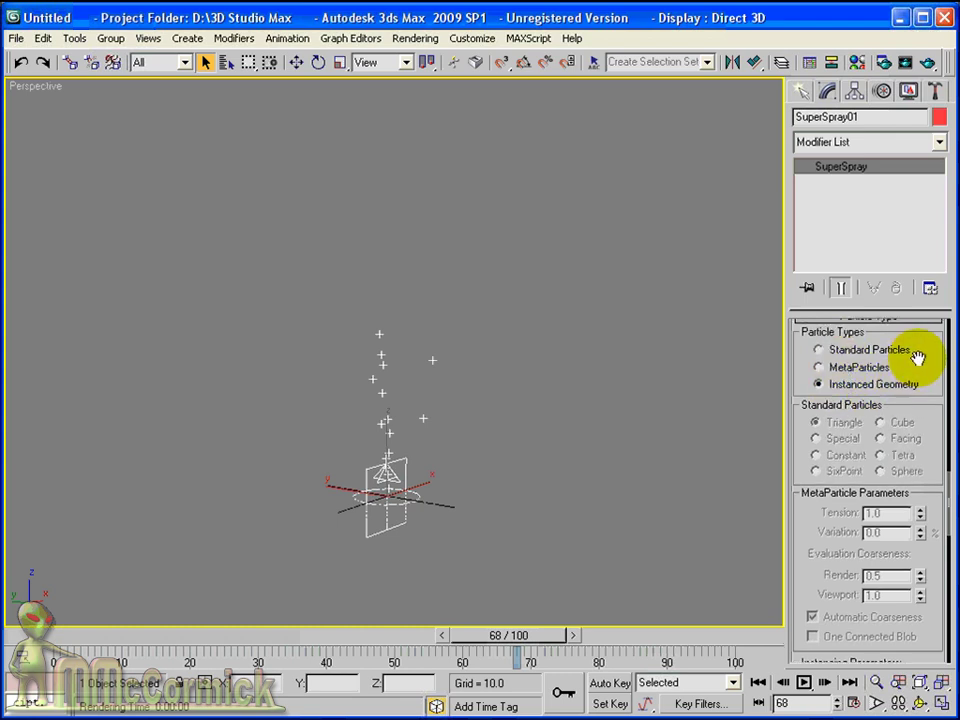
pyautogui.scroll(2, 921, 354)
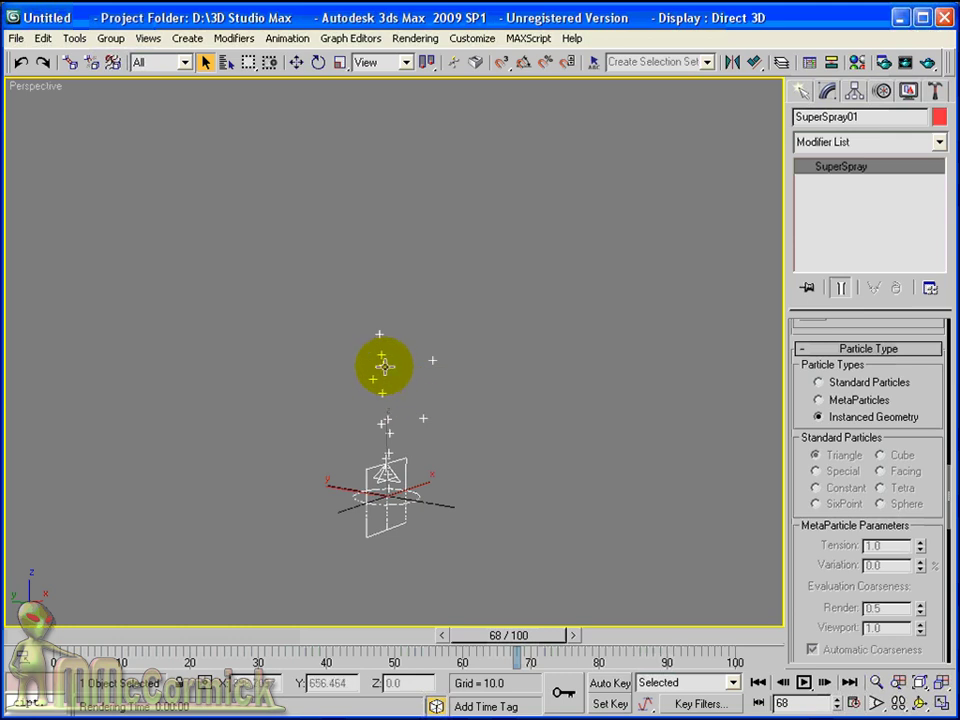
pyautogui.click(803, 93)
# Create a Standard Primitives Teapot to the right of the emitter.
pyautogui.click(843, 147)
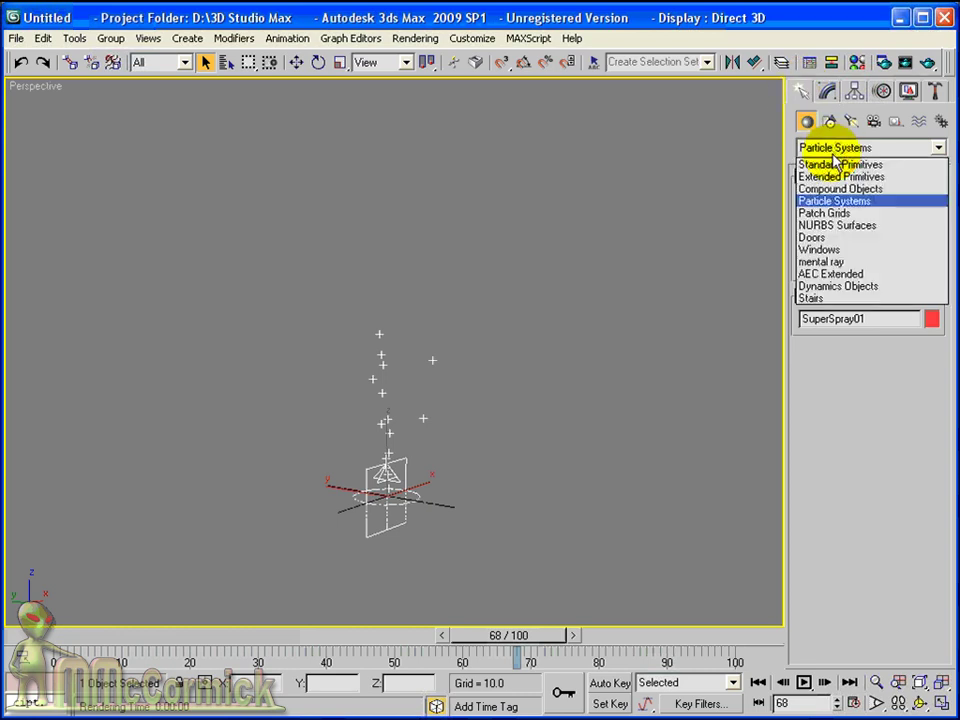
pyautogui.click(830, 163)
pyautogui.click(830, 289)
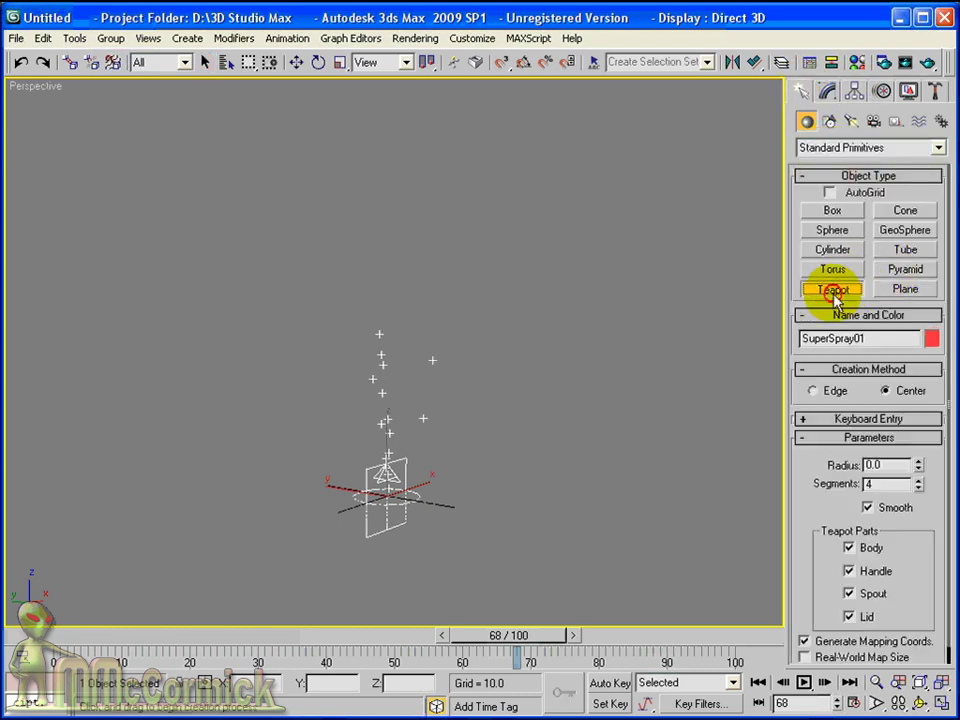
pyautogui.moveTo(600, 527); pyautogui.dragTo(604, 530)
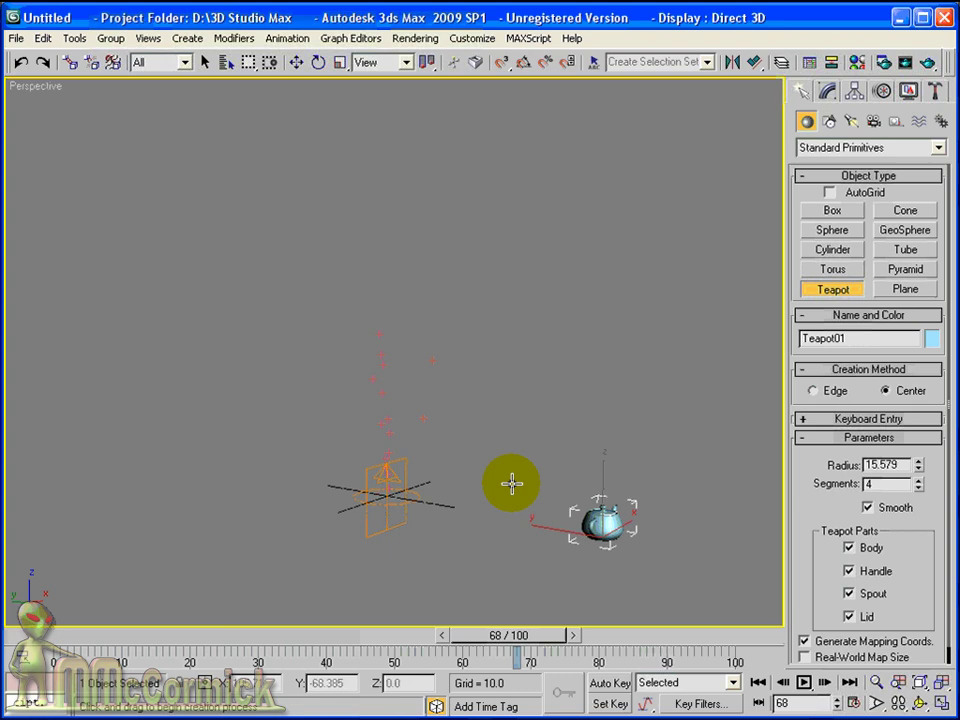
pyautogui.rightClick(508, 490)
# Set SuperSpray01's instancing object to Teapot01 using Pick Object.
pyautogui.click(388, 490)
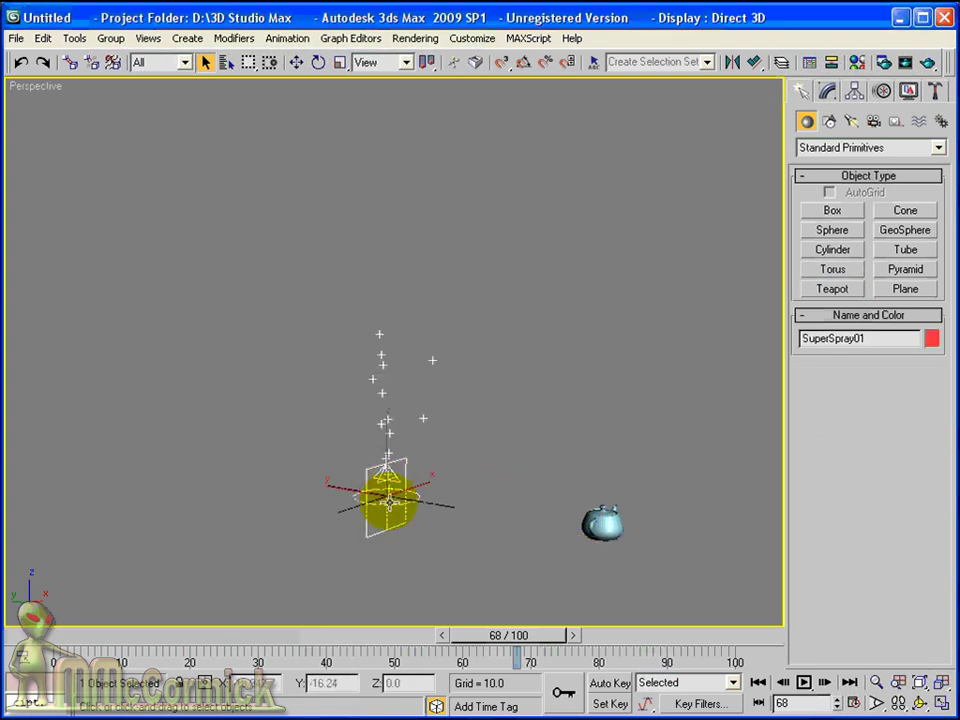
pyautogui.click(828, 92)
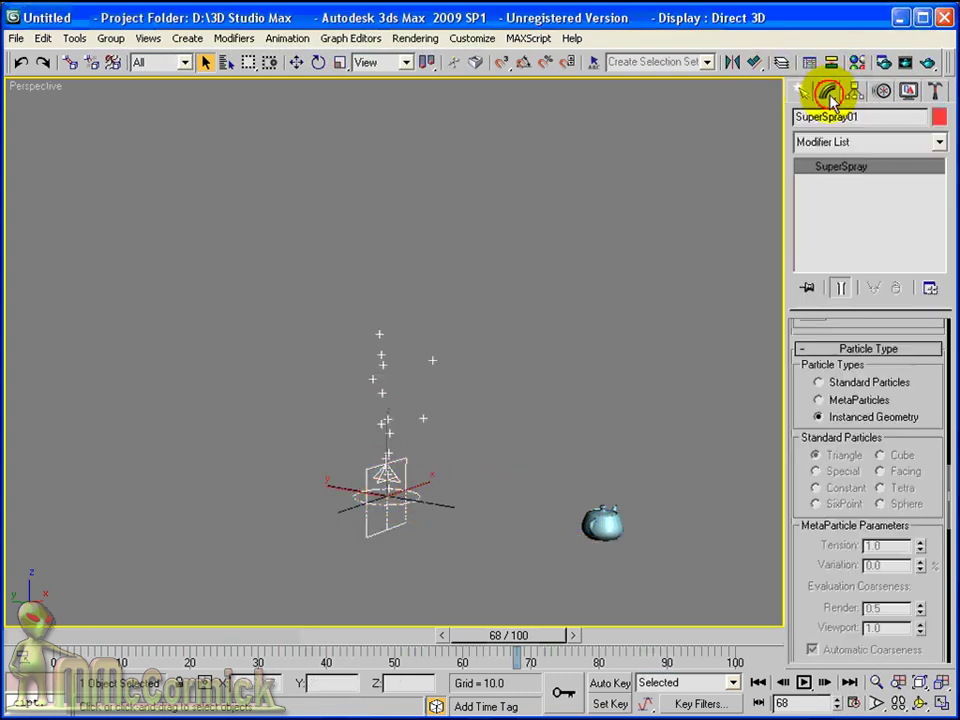
pyautogui.moveTo(915, 390); pyautogui.dragTo(918, 163)
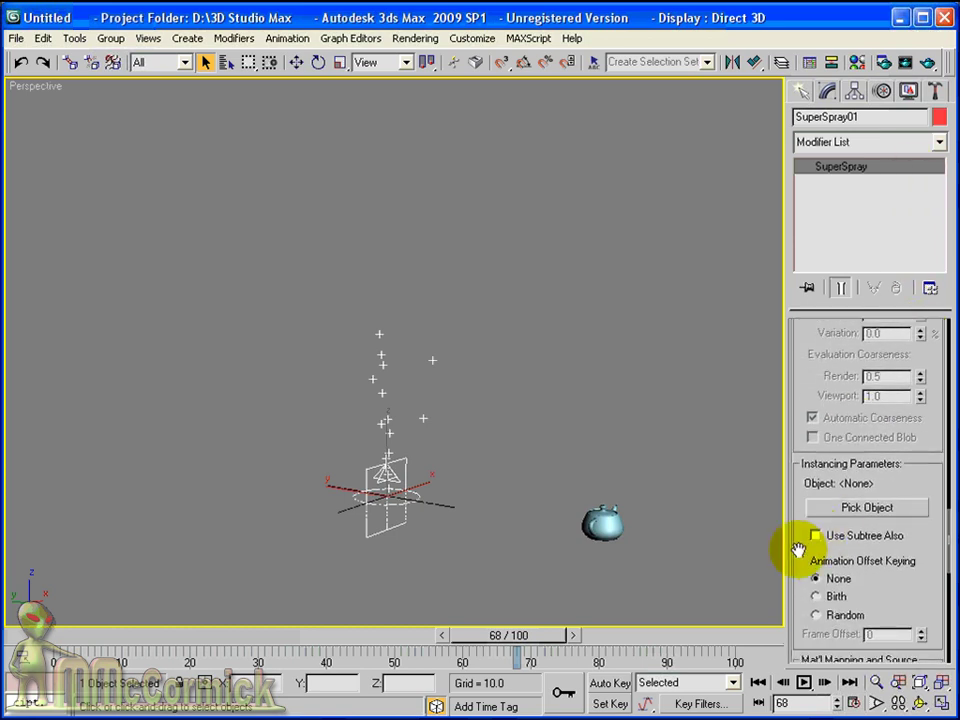
pyautogui.click(868, 508)
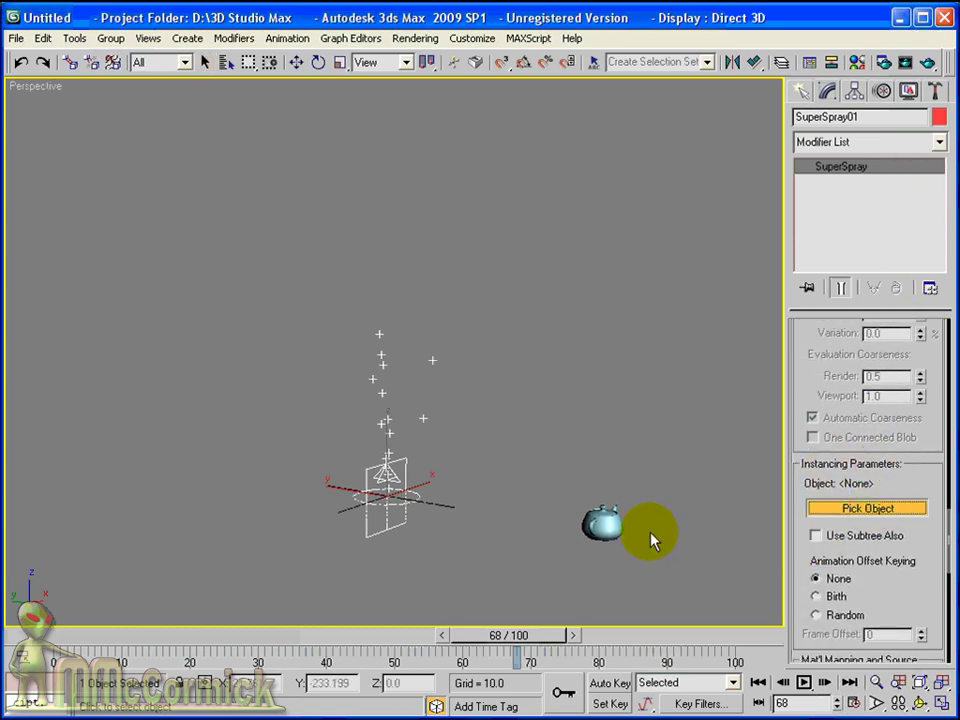
pyautogui.click(605, 517)
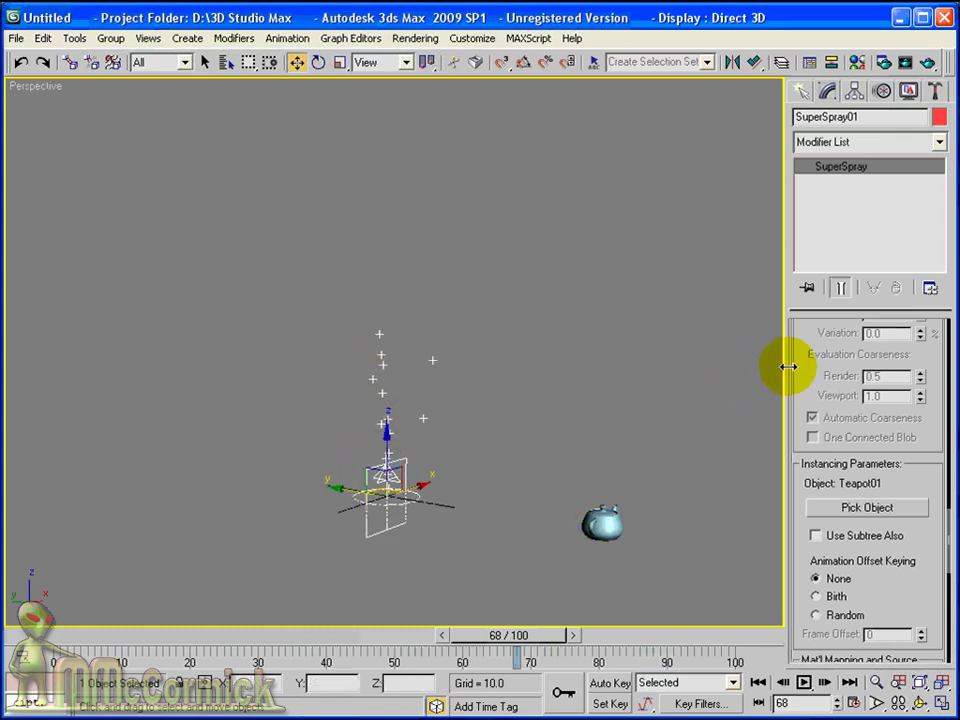
# Set the particles' viewport display to Mesh and zoom out to see them.
pyautogui.scroll(10, 806, 531)
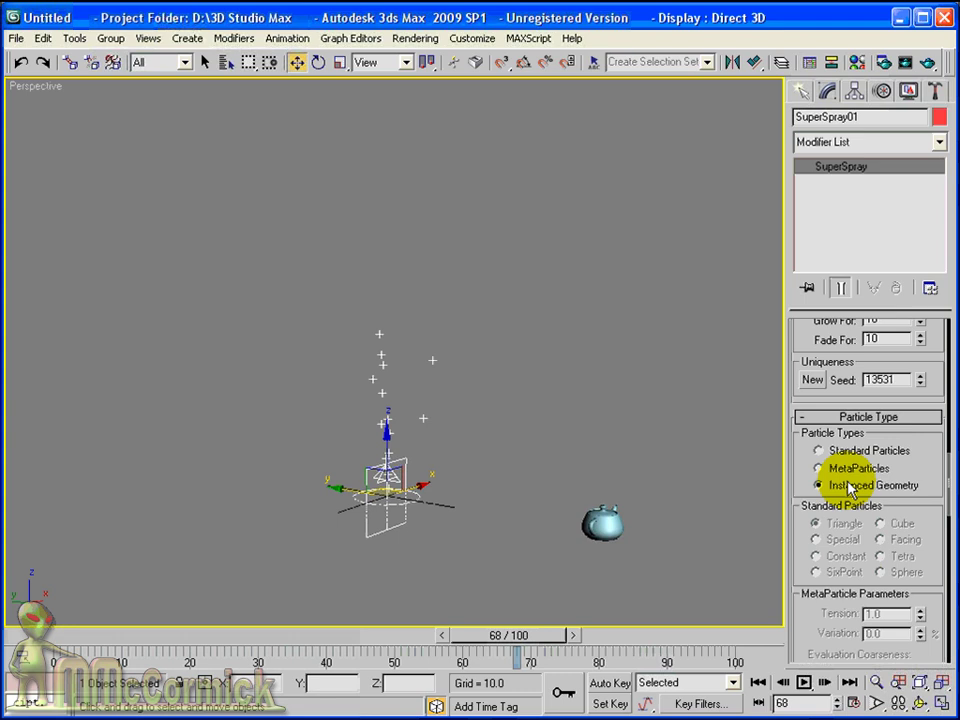
pyautogui.scroll(15, 848, 500)
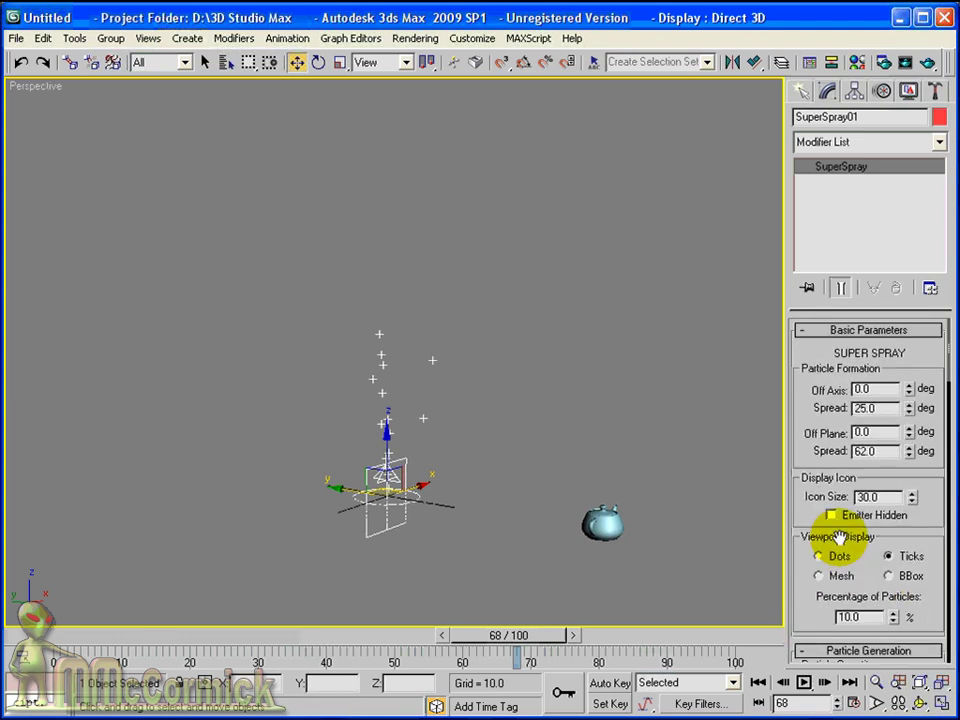
pyautogui.scroll(-3, 838, 537)
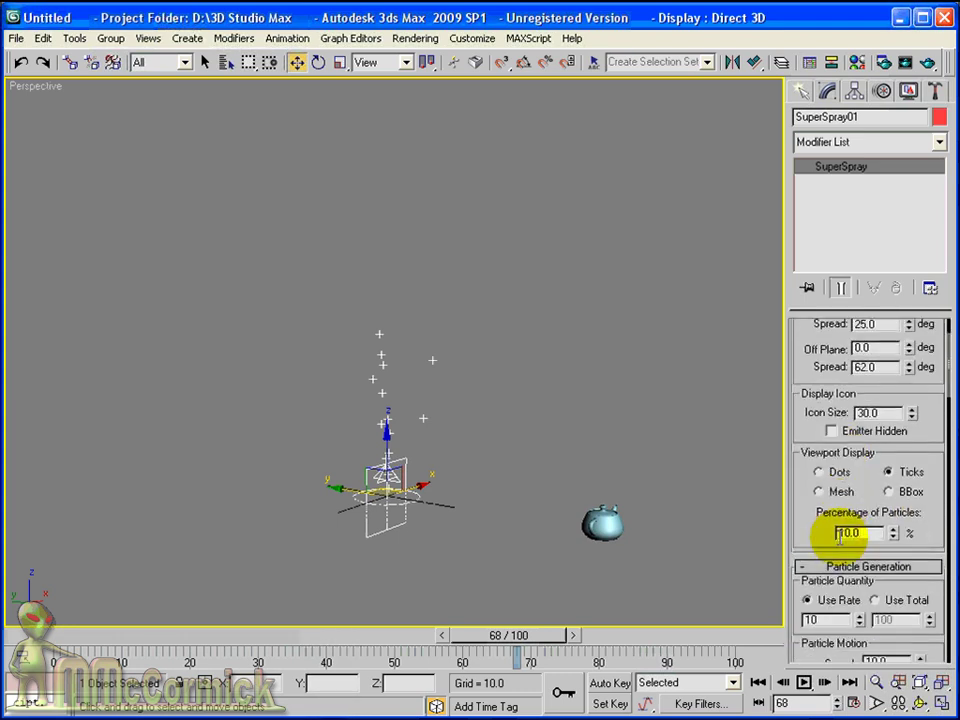
pyautogui.click(820, 492)
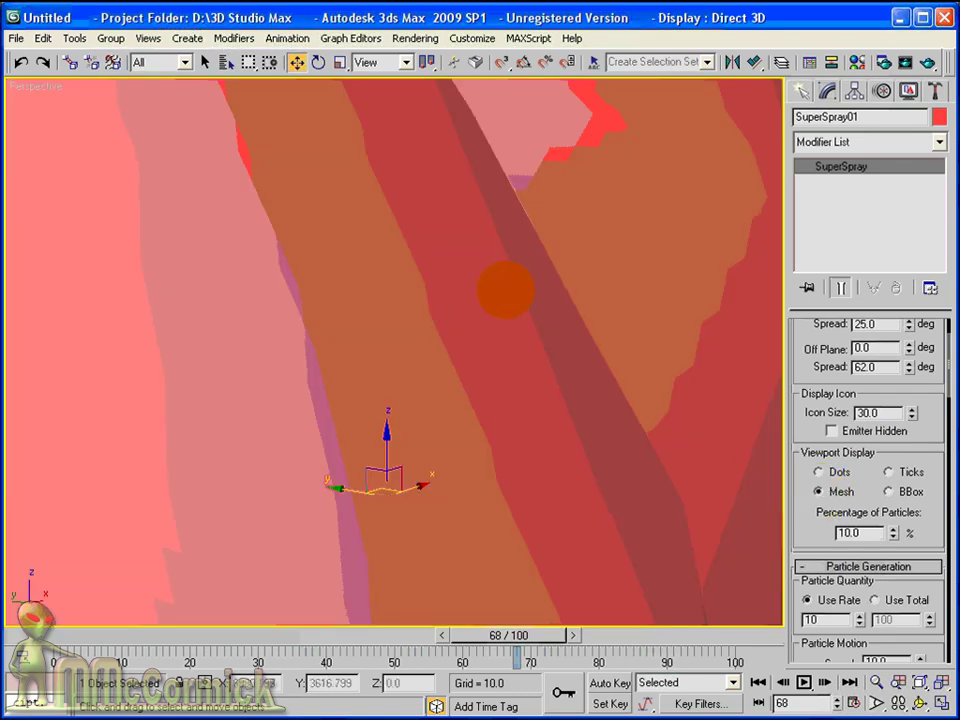
pyautogui.keyDown('ctrl'); pyautogui.keyDown('alt'); pyautogui.moveTo(506, 290); pyautogui.dragTo(838, 190, button='middle'); pyautogui.keyUp('alt'); pyautogui.keyUp('ctrl')
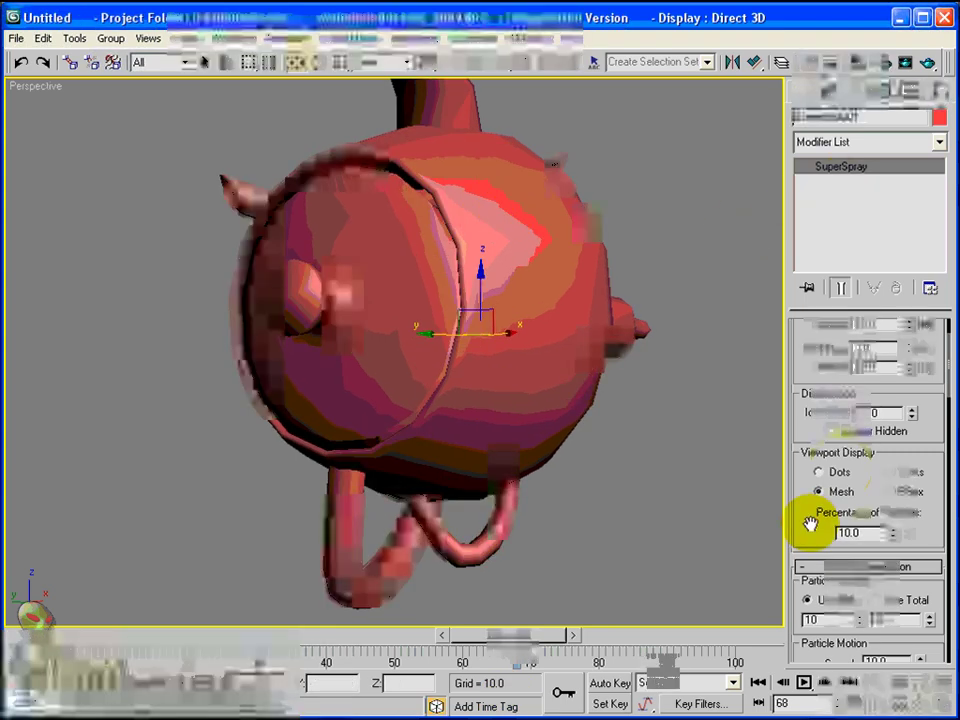
# Set particle Size to 10, then reduce it to 0.8.
pyautogui.scroll(-10, 810, 524)
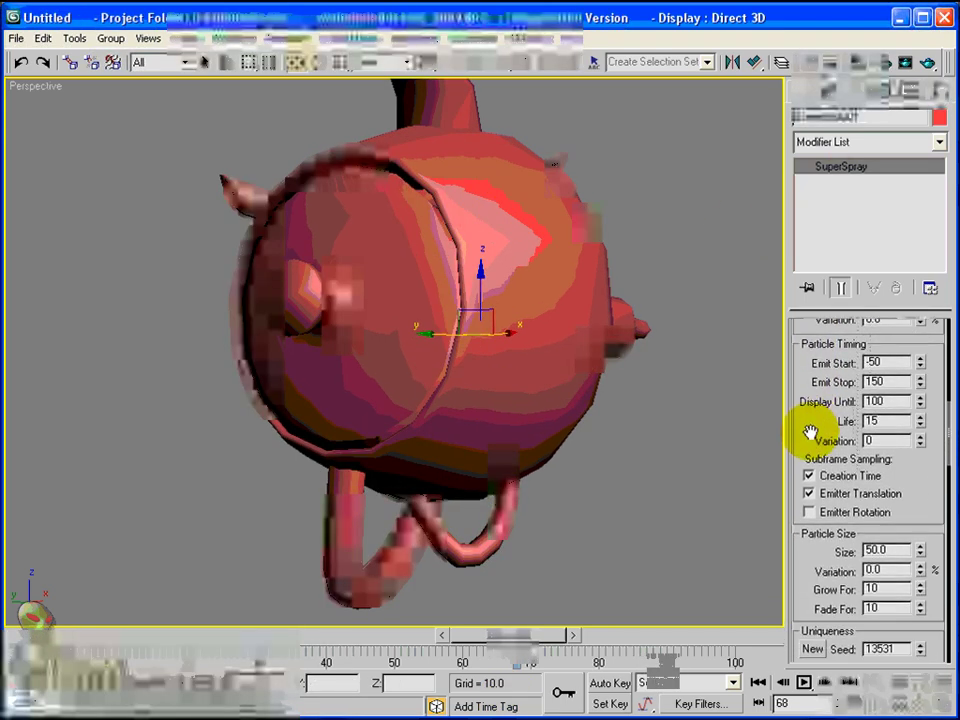
pyautogui.scroll(-4, 810, 432)
pyautogui.doubleClick(900, 432)
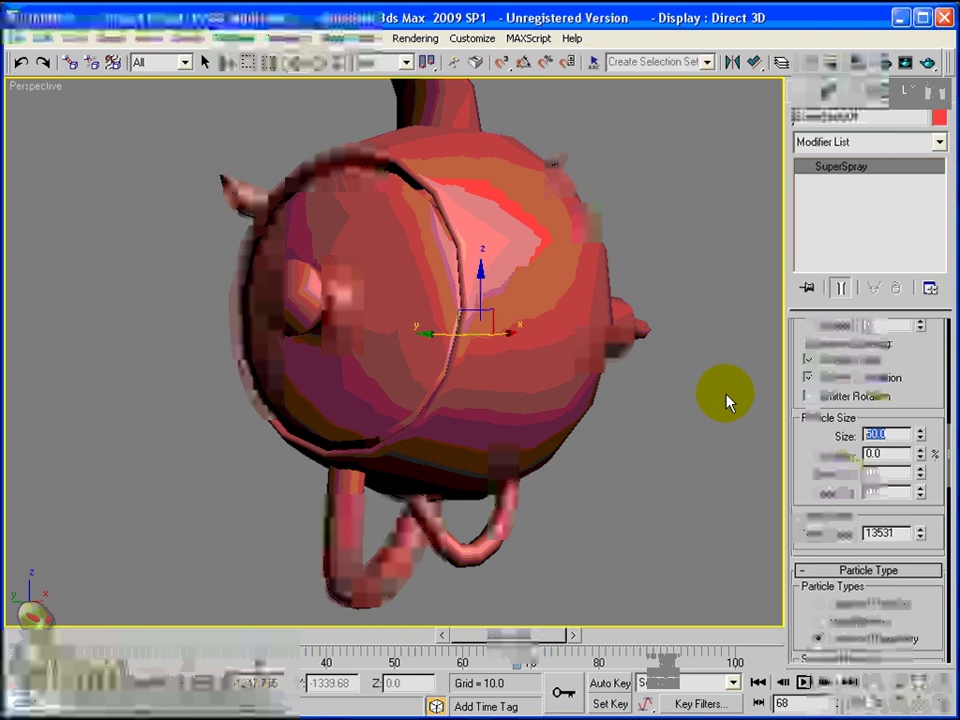
pyautogui.write('10')
pyautogui.press('Return')
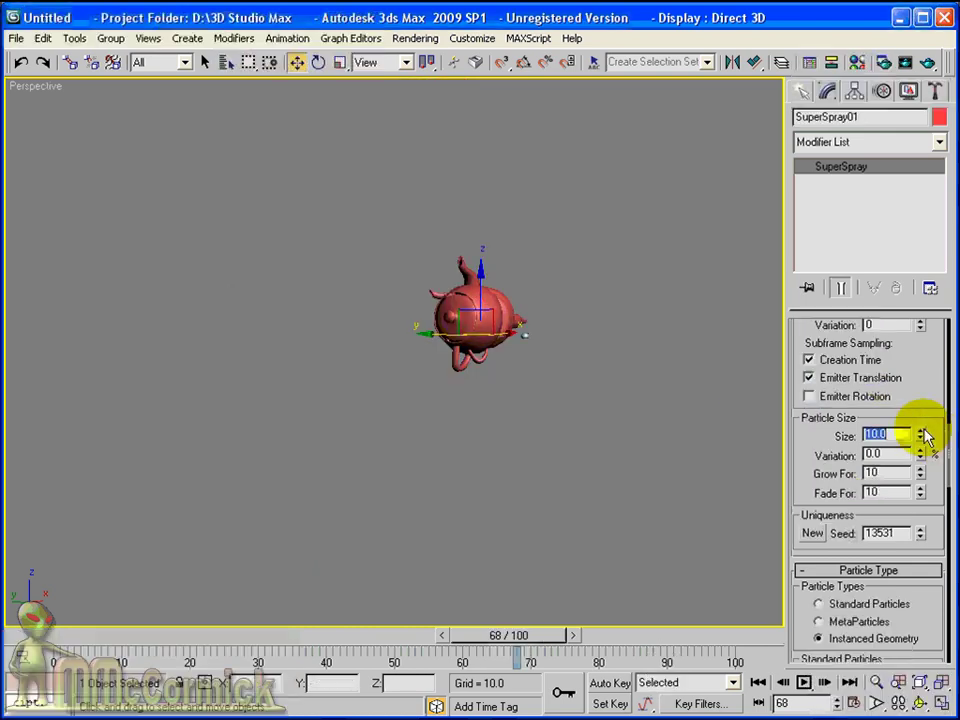
pyautogui.moveTo(919, 437); pyautogui.dragTo(921, 452)
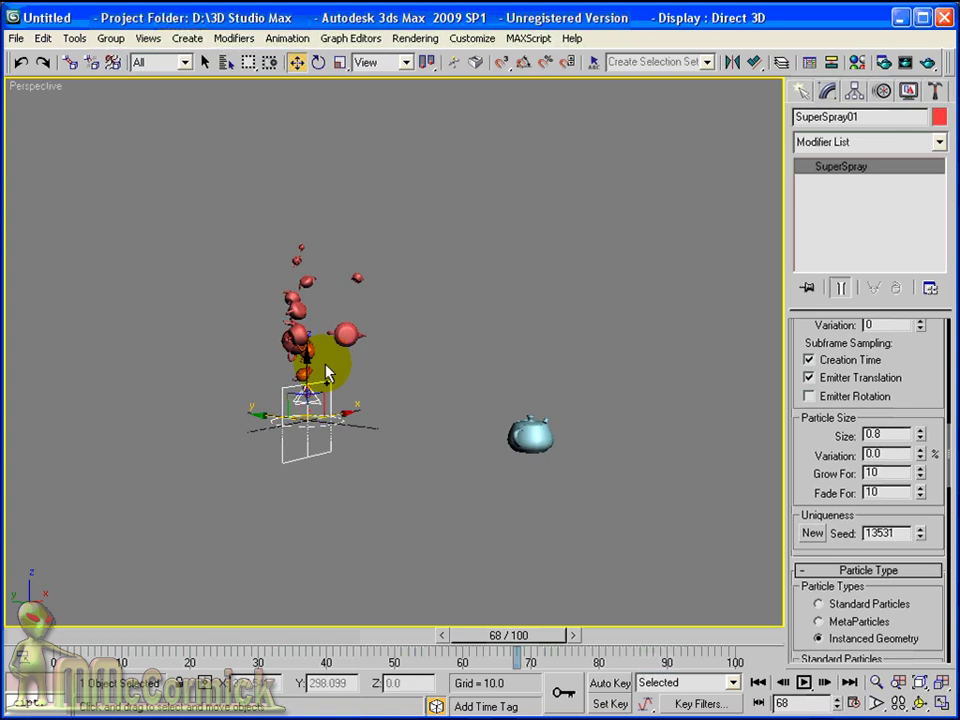
pyautogui.keyDown('alt'); pyautogui.moveTo(326, 372); pyautogui.dragTo(360, 21, button='middle'); pyautogui.keyUp('alt')
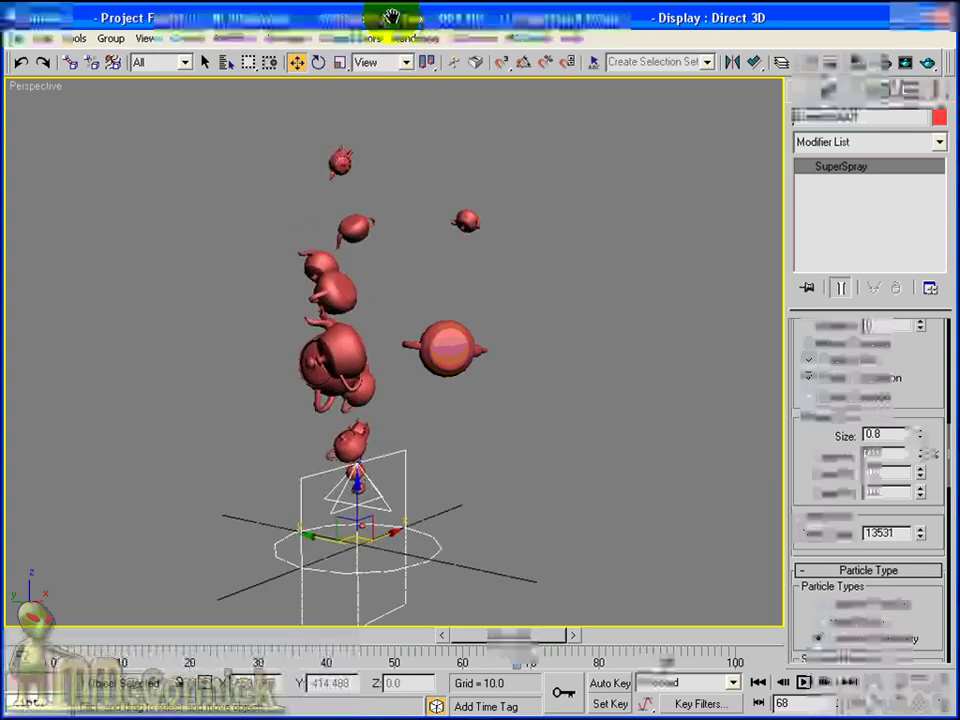
# Play the animation, then reset Spin Time and raise it to 10 in Rotation and Collision.
pyautogui.click(803, 684)
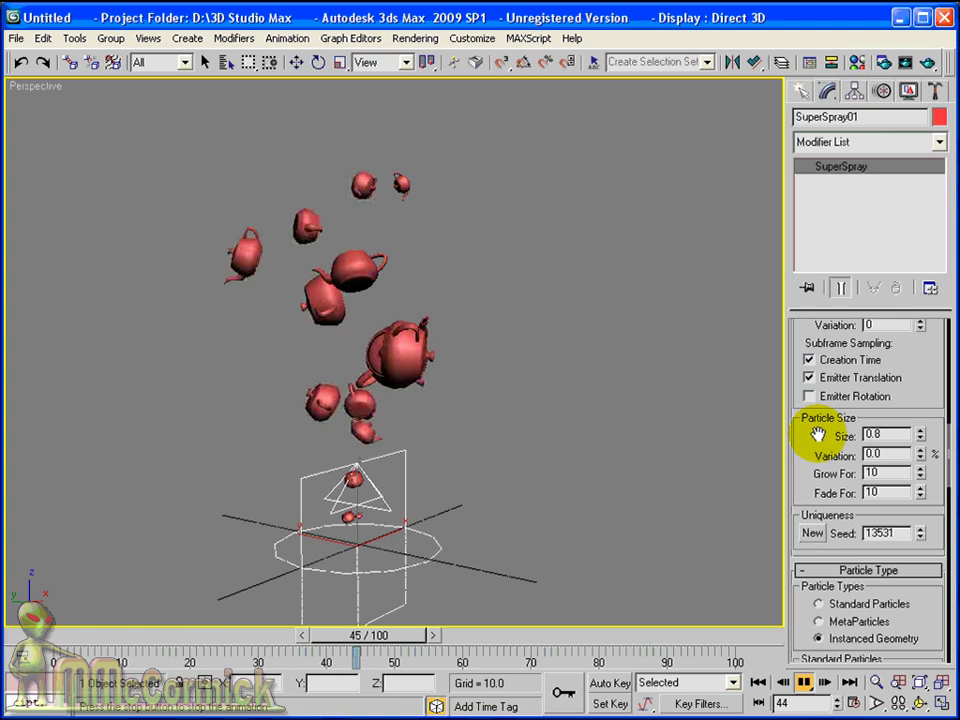
pyautogui.moveTo(817, 435); pyautogui.dragTo(810, 228)
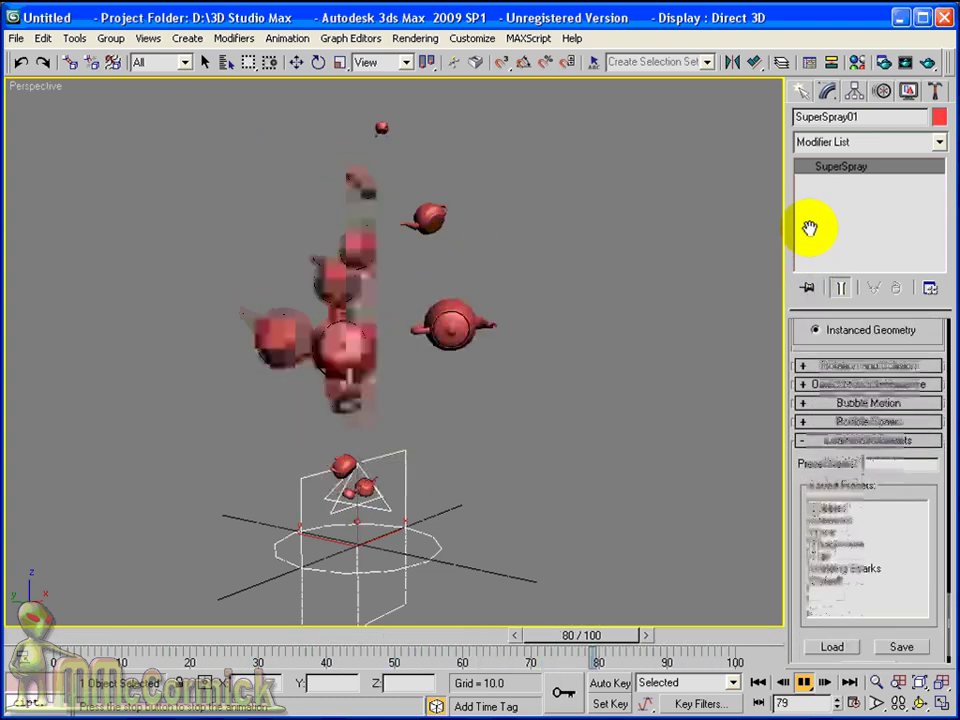
pyautogui.click(851, 366)
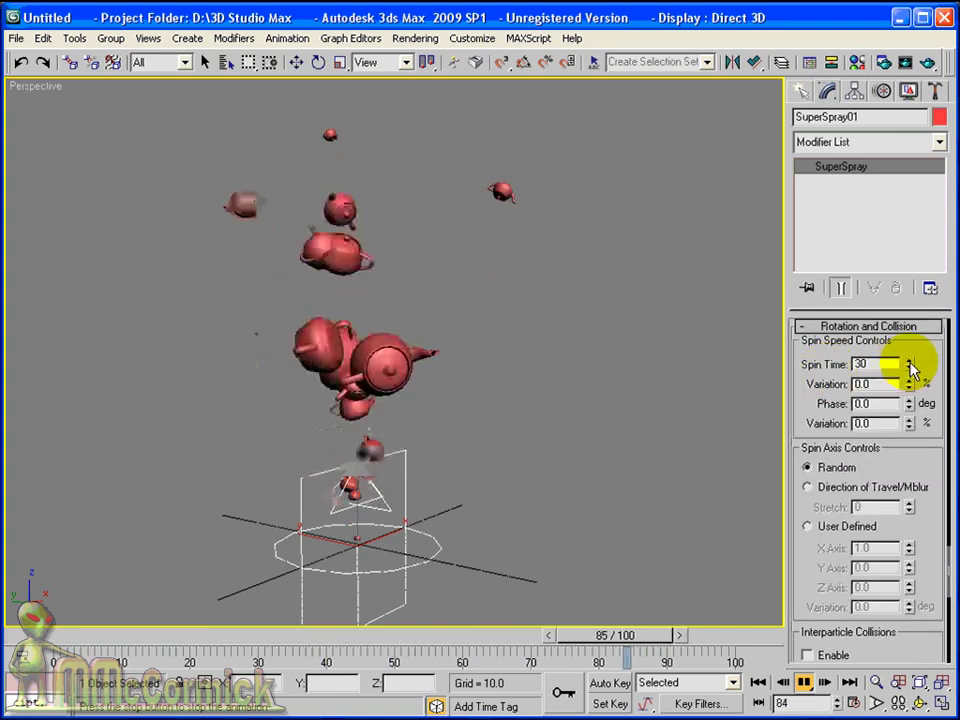
pyautogui.rightClick(910, 366)
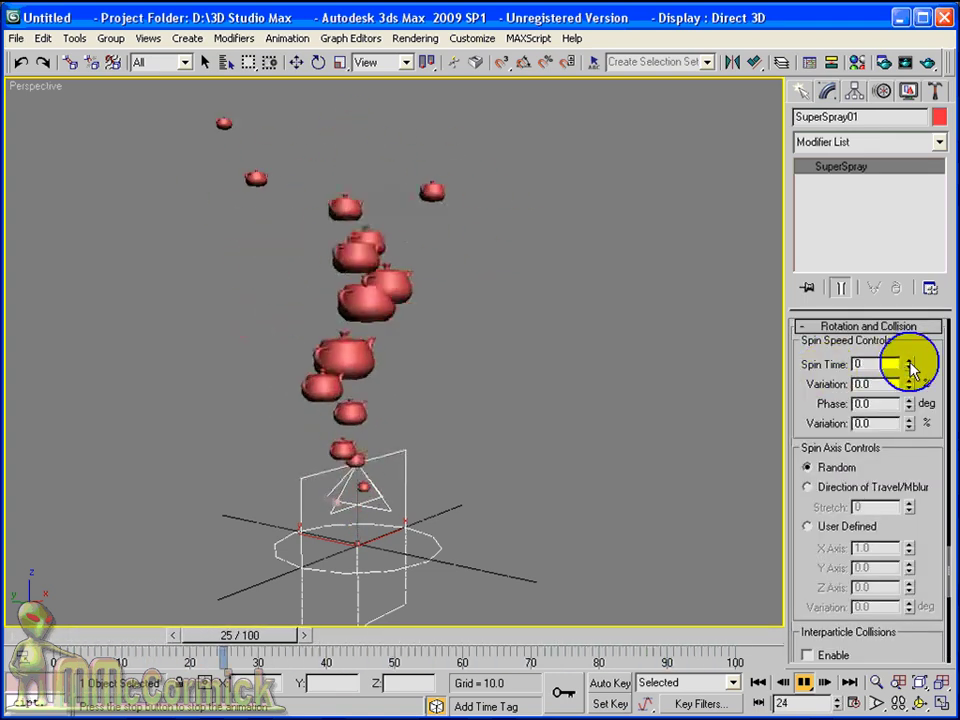
pyautogui.click(909, 361)
pyautogui.click(909, 361)
pyautogui.click(909, 361)
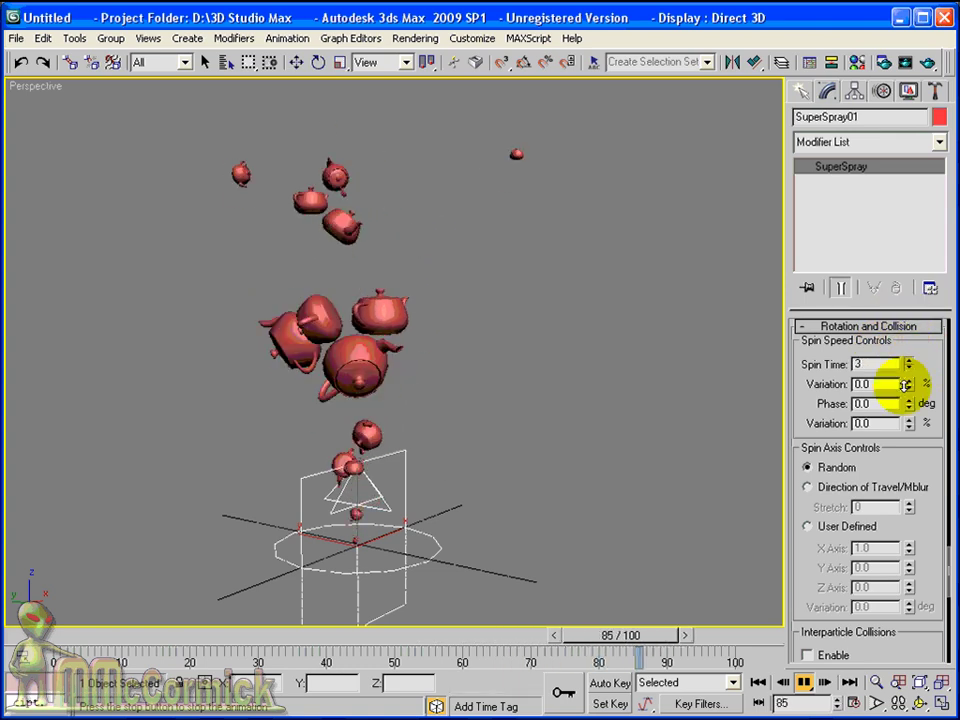
pyautogui.click(909, 361)
pyautogui.click(909, 361)
pyautogui.click(909, 361)
pyautogui.click(909, 361)
pyautogui.click(909, 361)
pyautogui.click(909, 361)
pyautogui.click(909, 361)
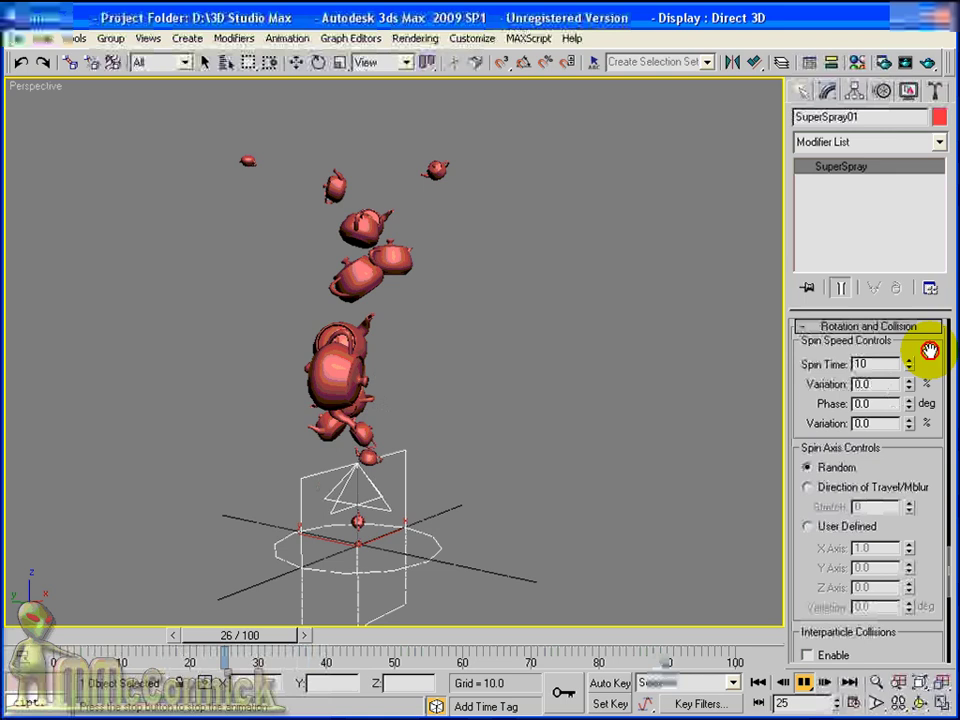
# Set the particle Speed to 24.86 and pan the Perspective view onto the emitter.
pyautogui.moveTo(929, 350); pyautogui.dragTo(930, 640)
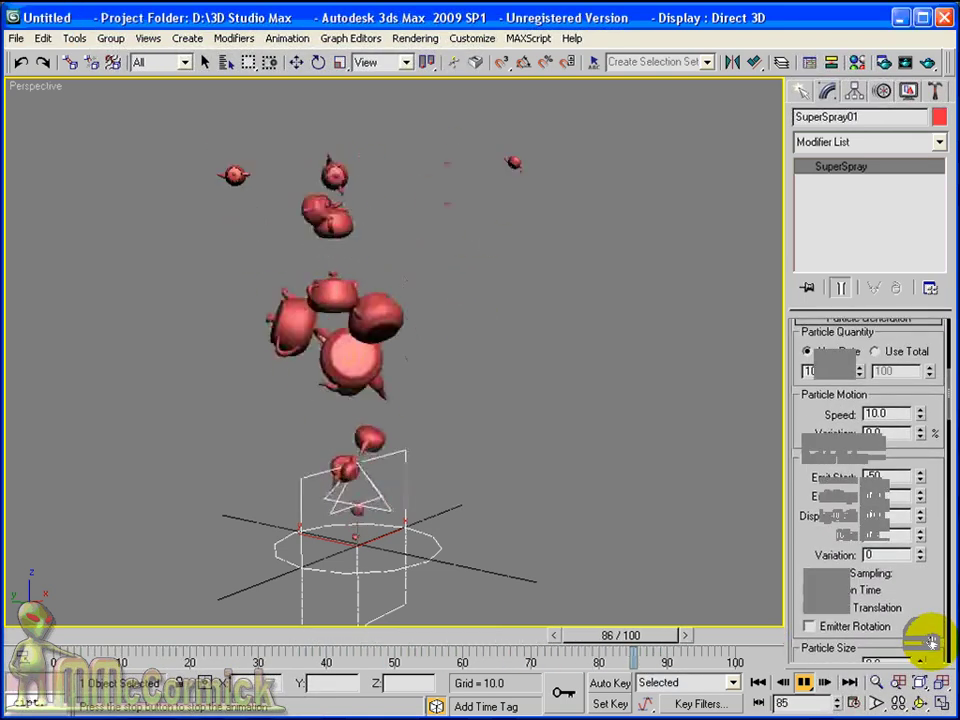
pyautogui.moveTo(920, 413)
pyautogui.mouseDown()
pyautogui.moveTo(918, 434)
pyautogui.moveTo(917, 399)
pyautogui.mouseUp()
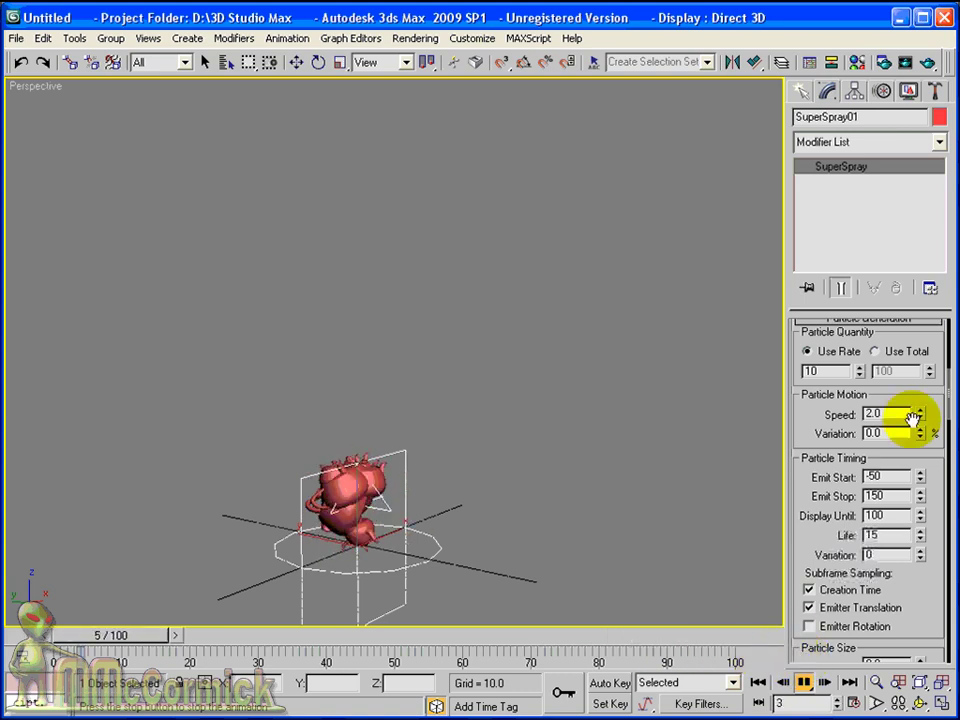
pyautogui.scroll(-2, 807, 415)
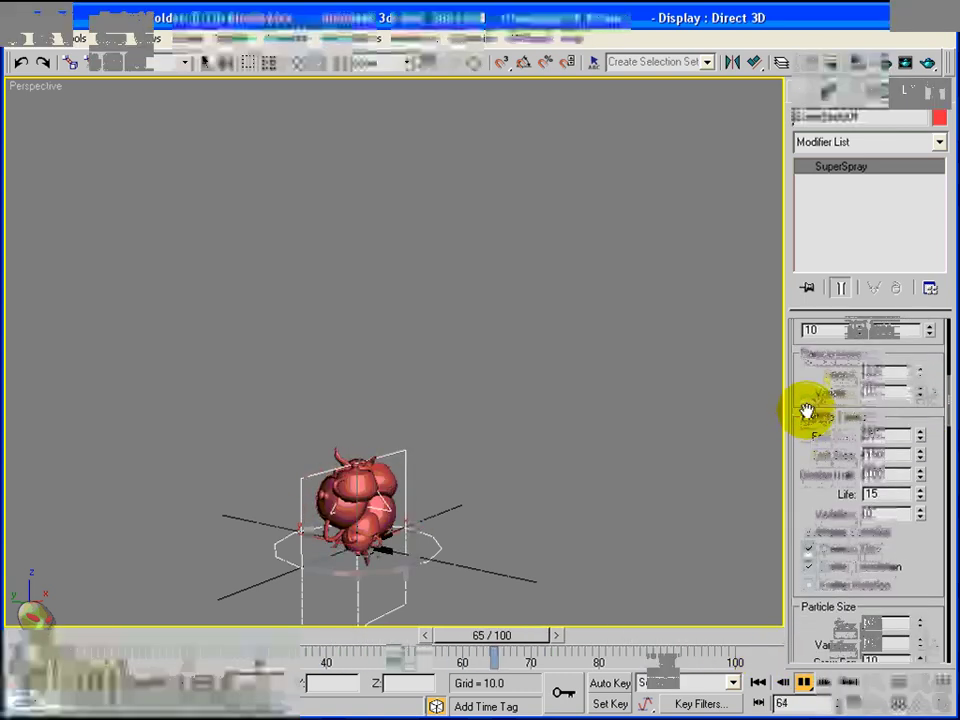
pyautogui.scroll(3, 809, 416)
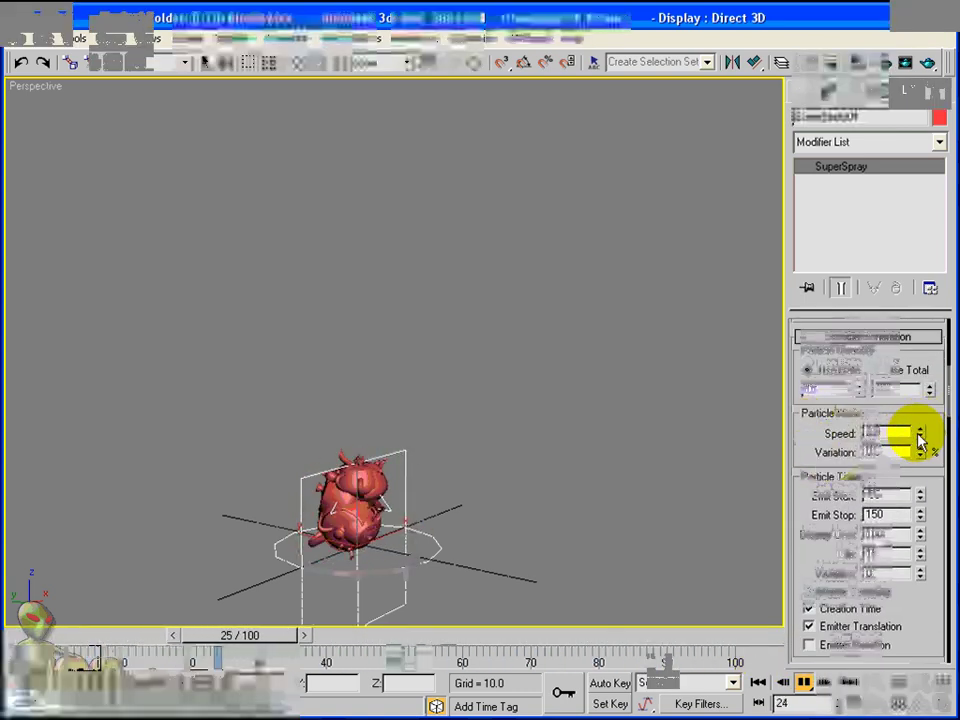
pyautogui.moveTo(920, 437)
pyautogui.mouseDown()
pyautogui.moveTo(917, 427)
pyautogui.moveTo(918, 445)
pyautogui.moveTo(918, 338)
pyautogui.moveTo(917, 432)
pyautogui.moveTo(918, 424)
pyautogui.mouseUp()
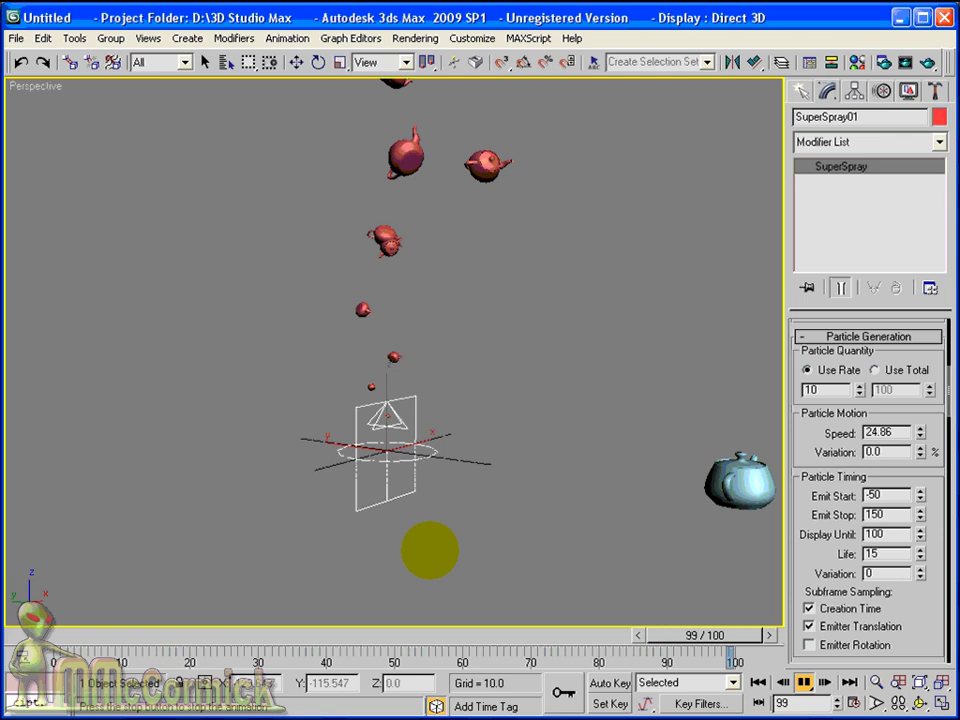
pyautogui.moveTo(484, 384); pyautogui.dragTo(484, 423, button='middle')
# Render the Perspective view of the tumbling teapot spray at frame 24.
pyautogui.click(928, 63)
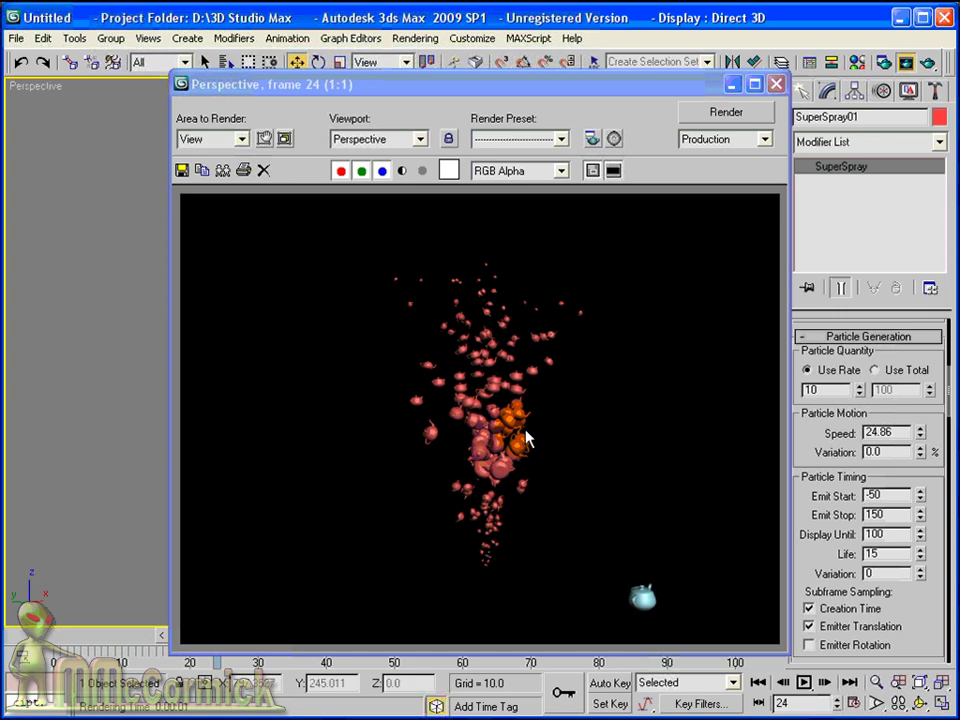
# Close the render and expand the Object Motion Inheritance, Bubble Motion and Particle Spawn rollouts.
pyautogui.click(776, 84)
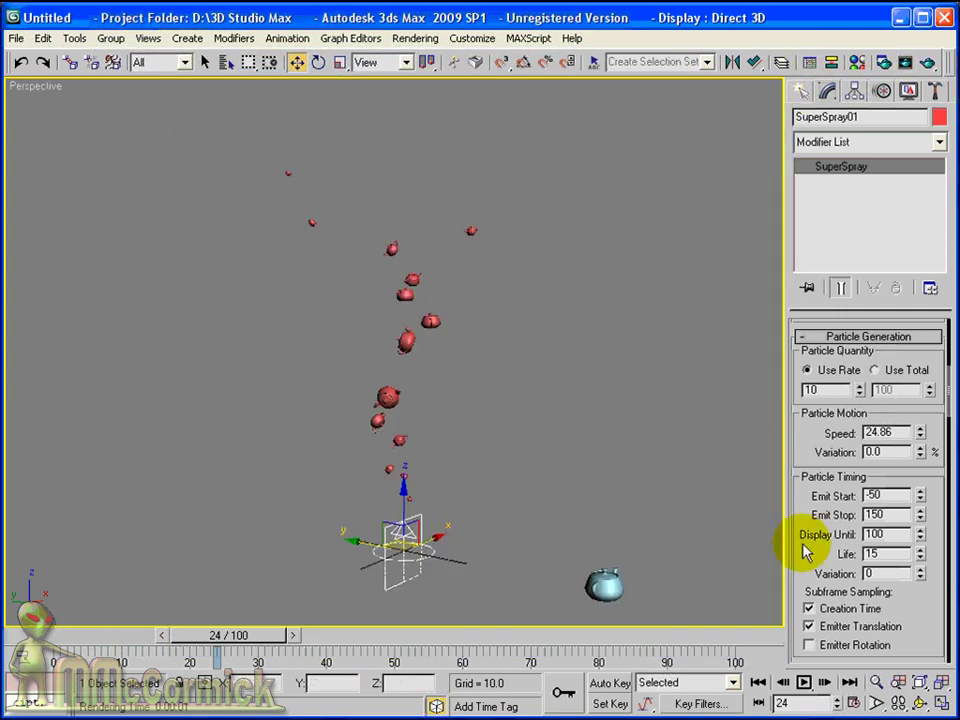
pyautogui.moveTo(803, 478); pyautogui.dragTo(808, 90)
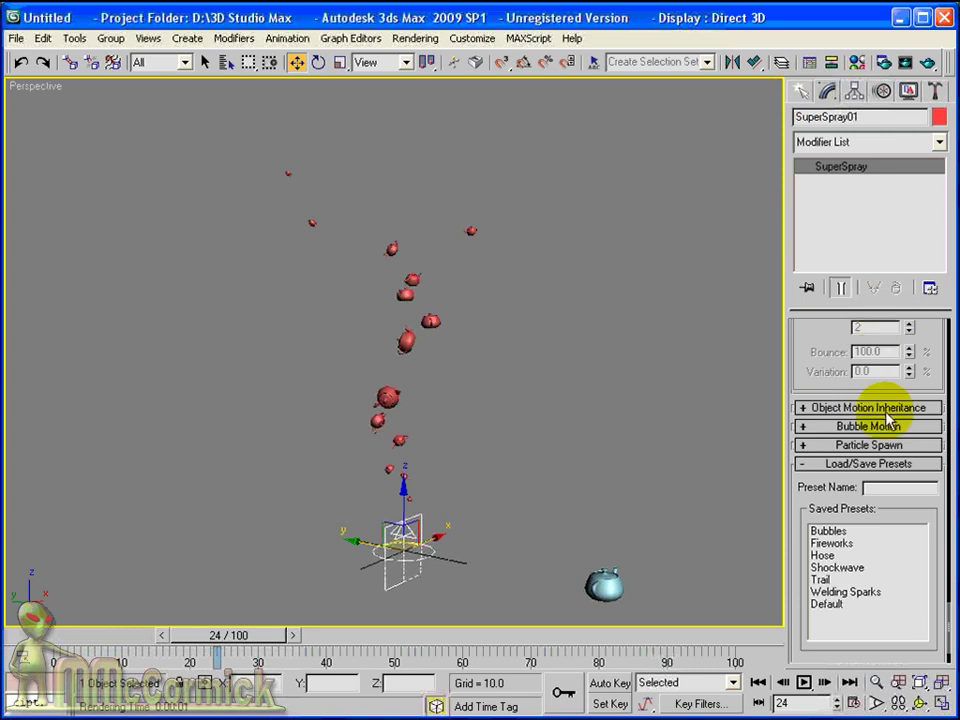
pyautogui.click(805, 407)
pyautogui.moveTo(821, 465); pyautogui.dragTo(818, 411)
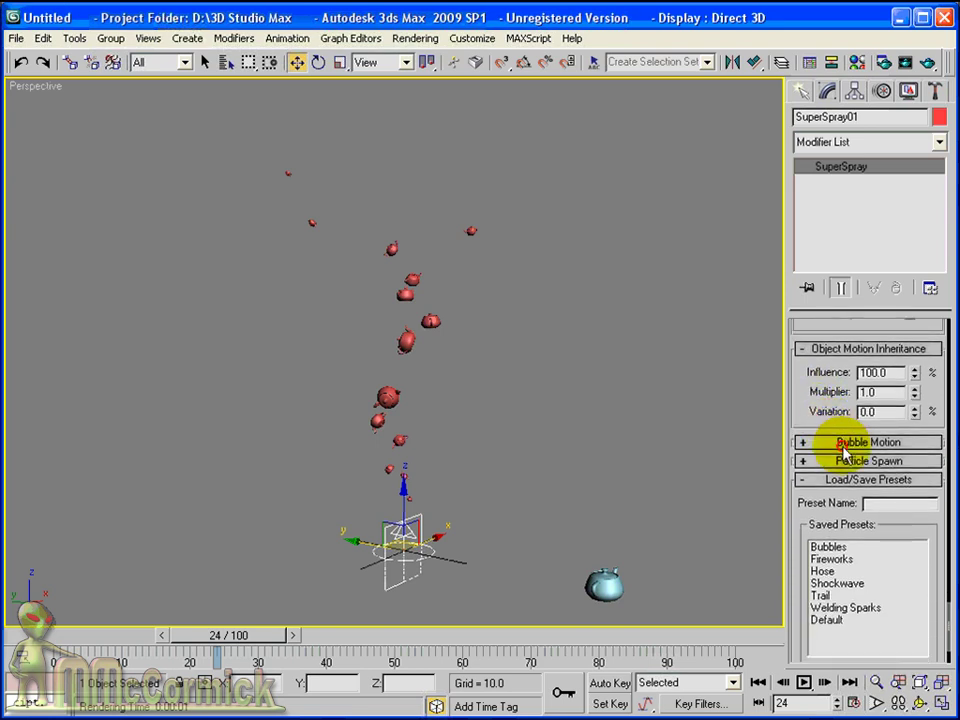
pyautogui.click(845, 443)
pyautogui.moveTo(799, 514); pyautogui.dragTo(801, 476)
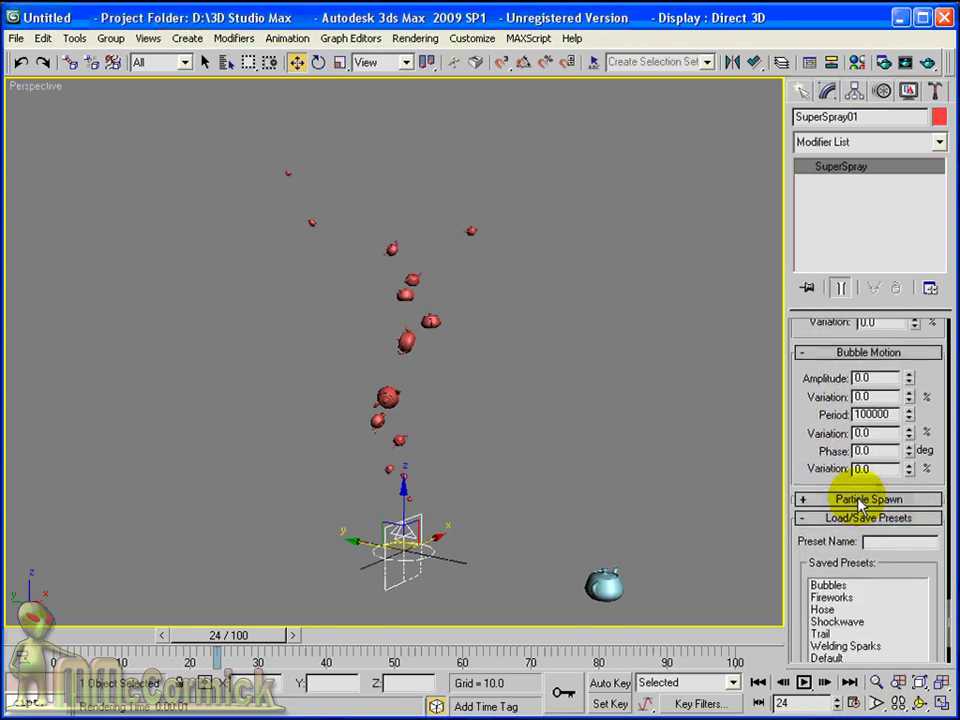
pyautogui.click(861, 499)
pyautogui.moveTo(821, 529); pyautogui.dragTo(823, 253)
pyautogui.scroll(-5, 855, 444)
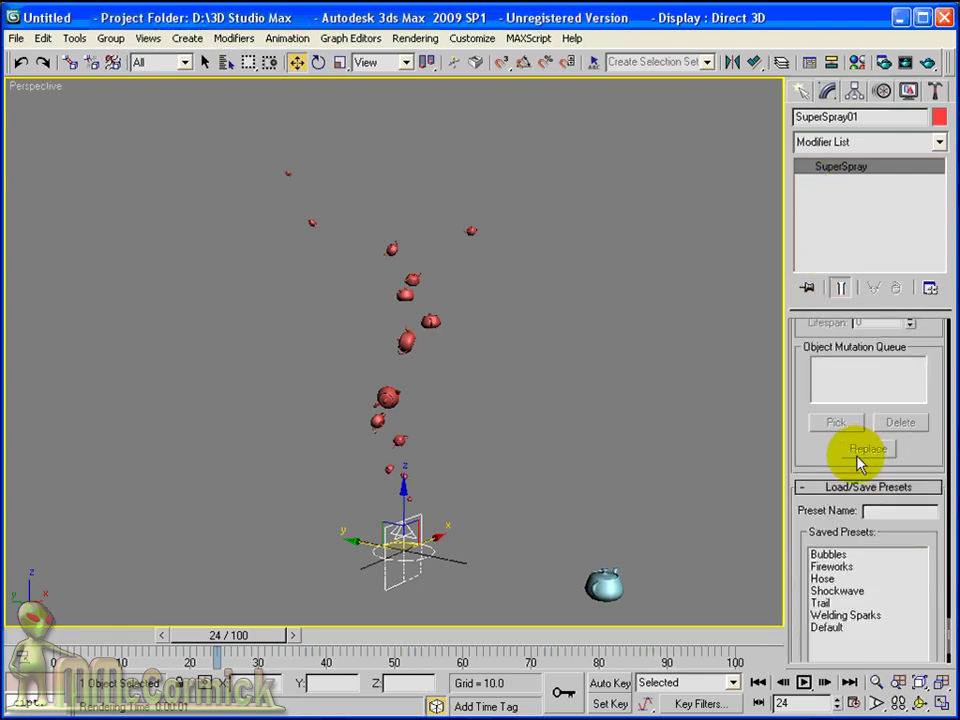
pyautogui.scroll(-3, 856, 485)
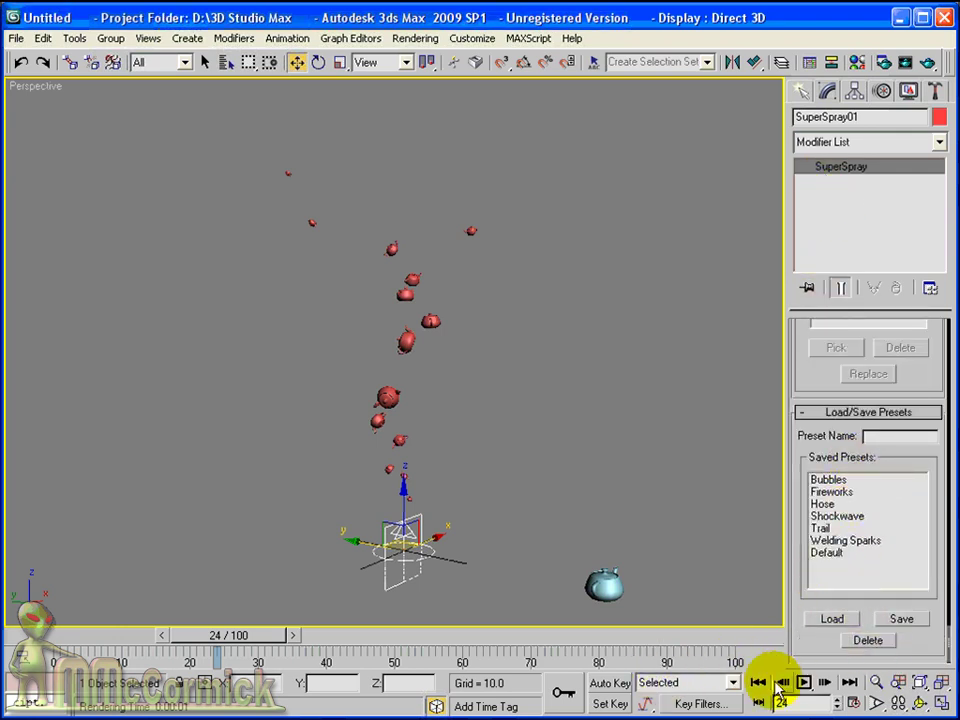
# Show the Particle Systems object types in the Create panel.
pyautogui.click(802, 91)
pyautogui.click(826, 148)
pyautogui.click(826, 188)
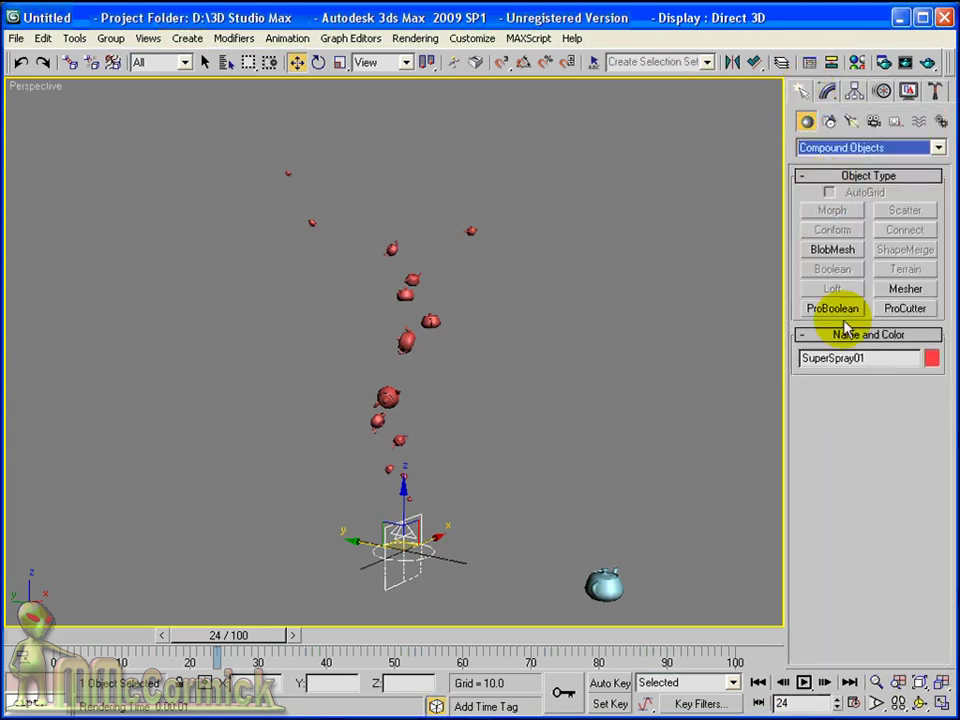
pyautogui.click(818, 148)
pyautogui.click(825, 200)
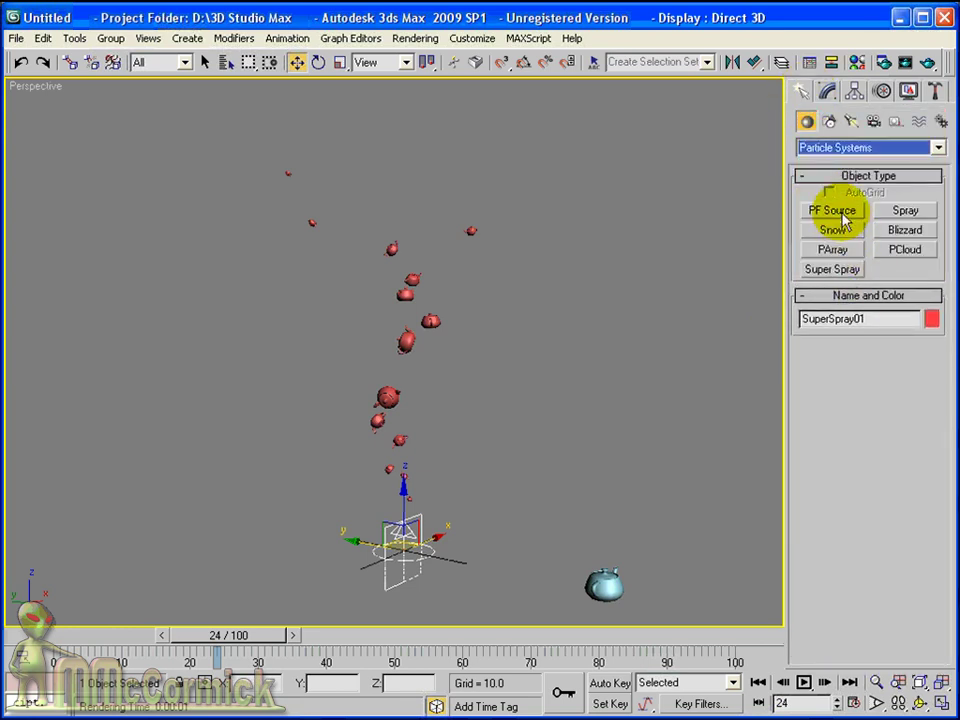